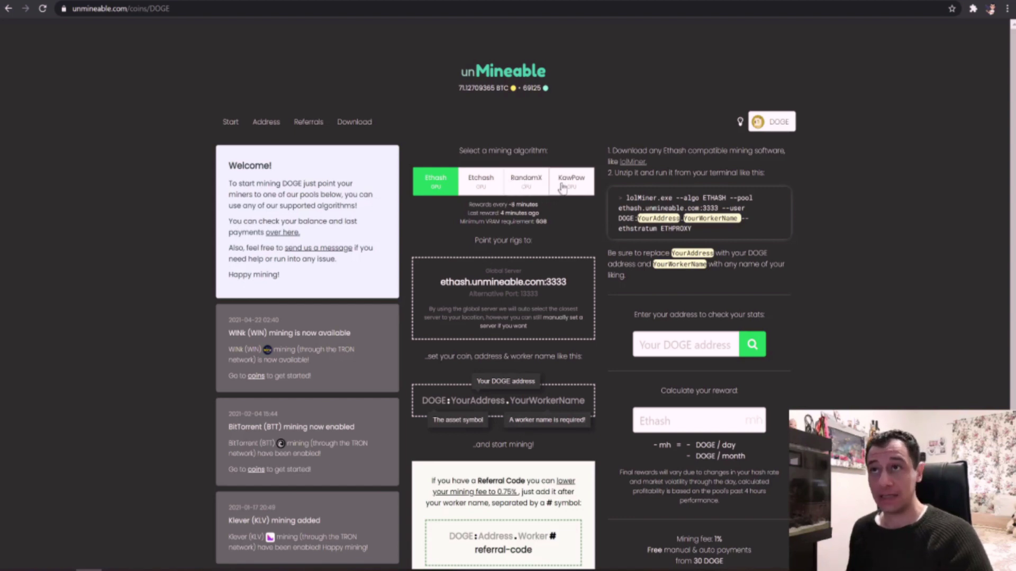
Step: Open the coin list from the DOGE button and scroll through tokens like Cardano and Binance Coin
left_click(778, 123)
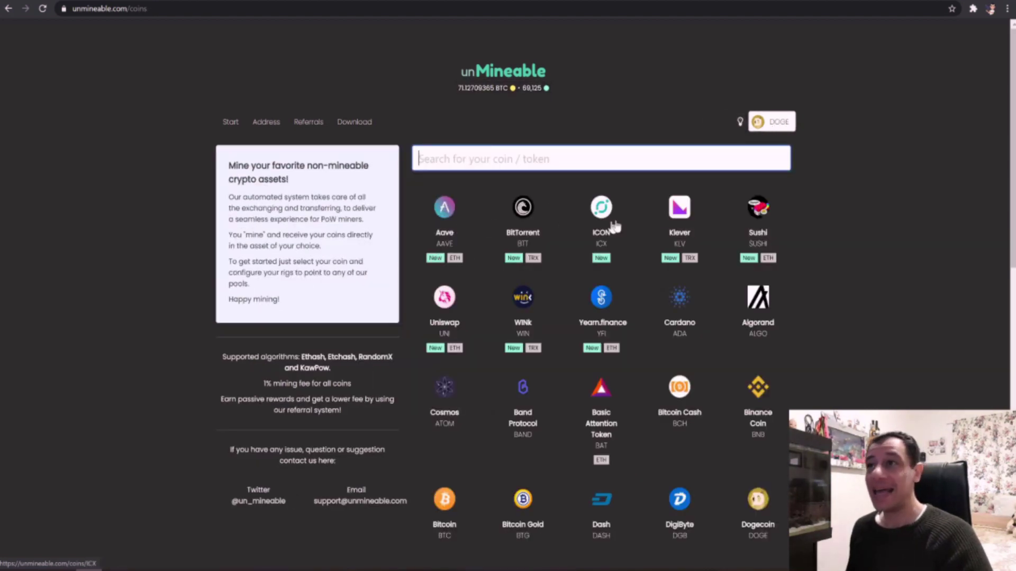
scroll(500, 278, "down", 5)
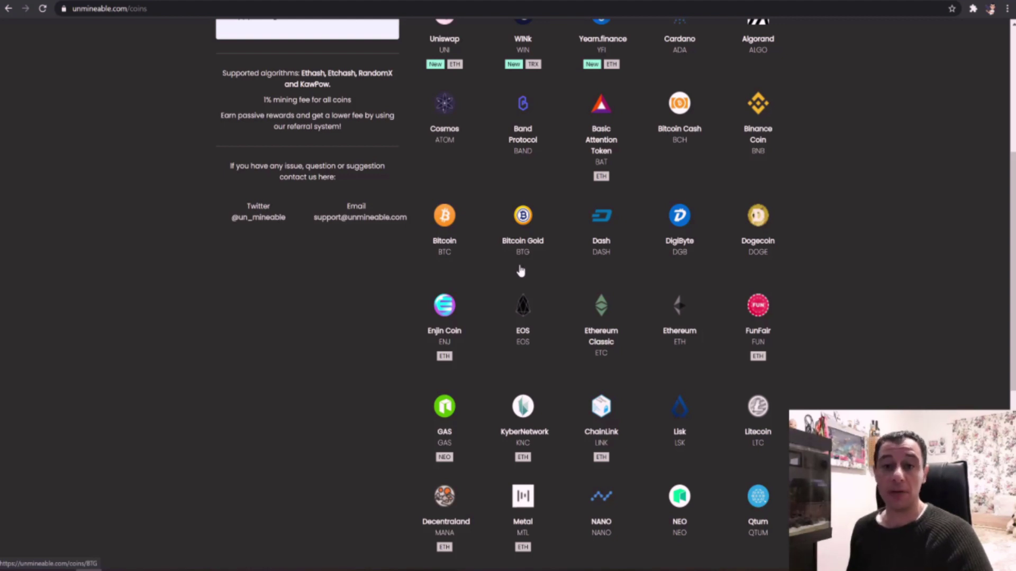
scroll(519, 270, "up", 1)
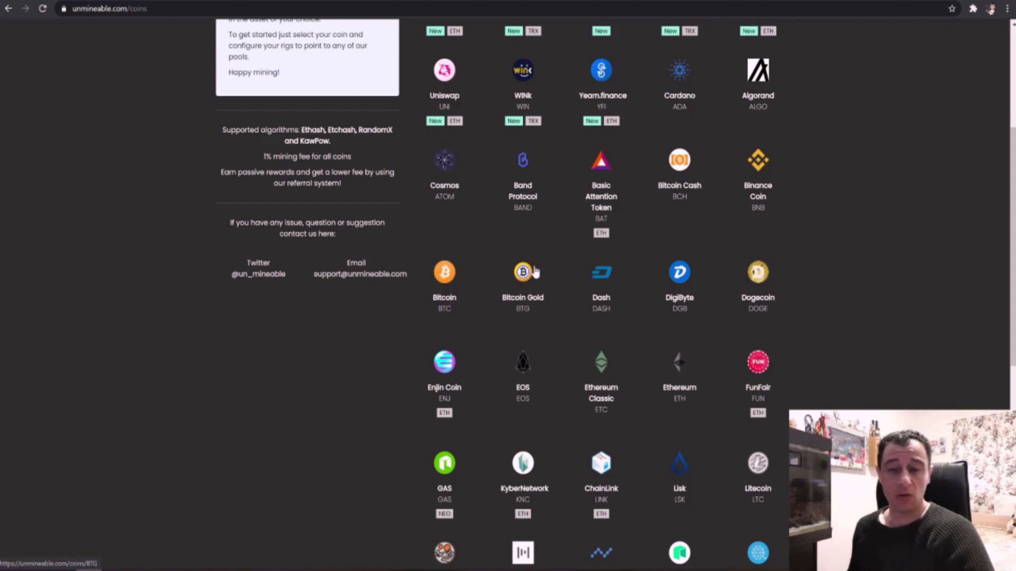
scroll(533, 270, "up", 4)
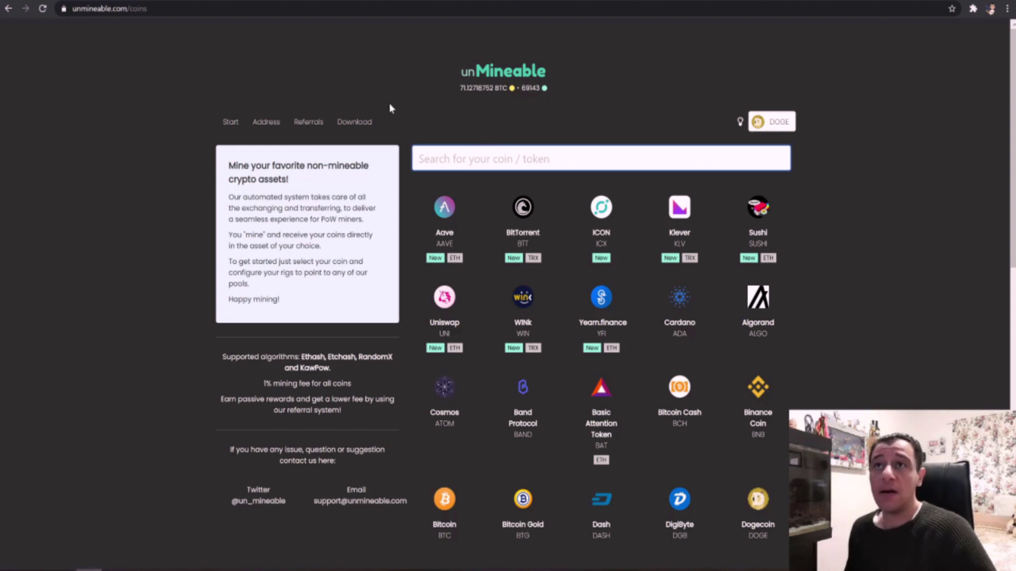
Step: Search the coin list for 'doge' and open the Dogecoin mining page
left_click(784, 127)
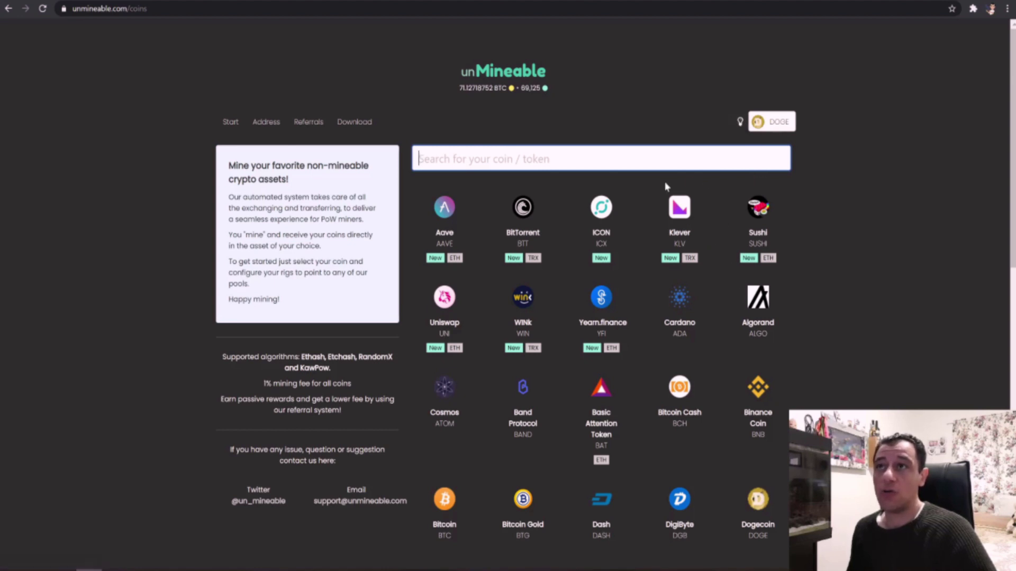
type("doge")
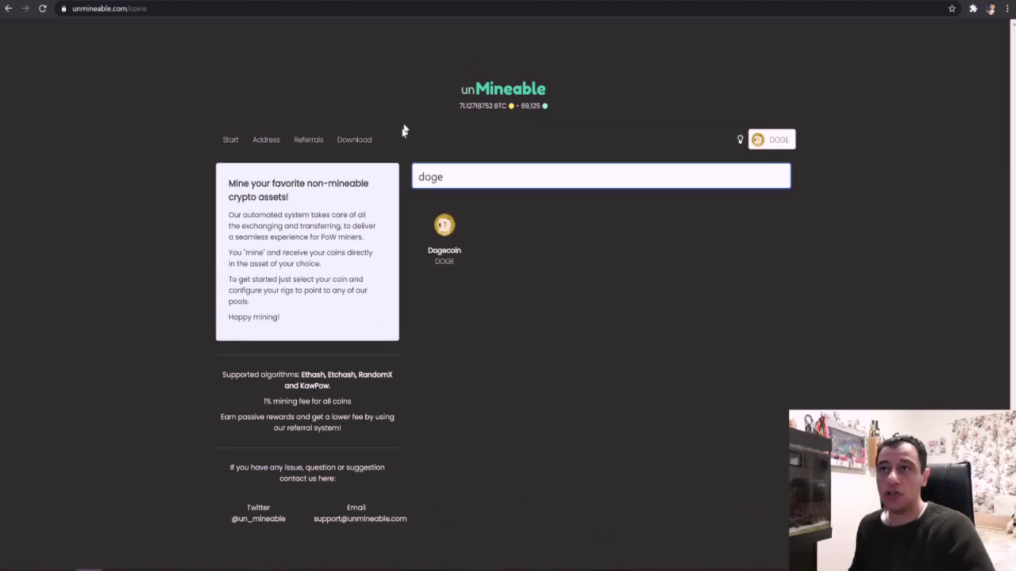
left_click(450, 241)
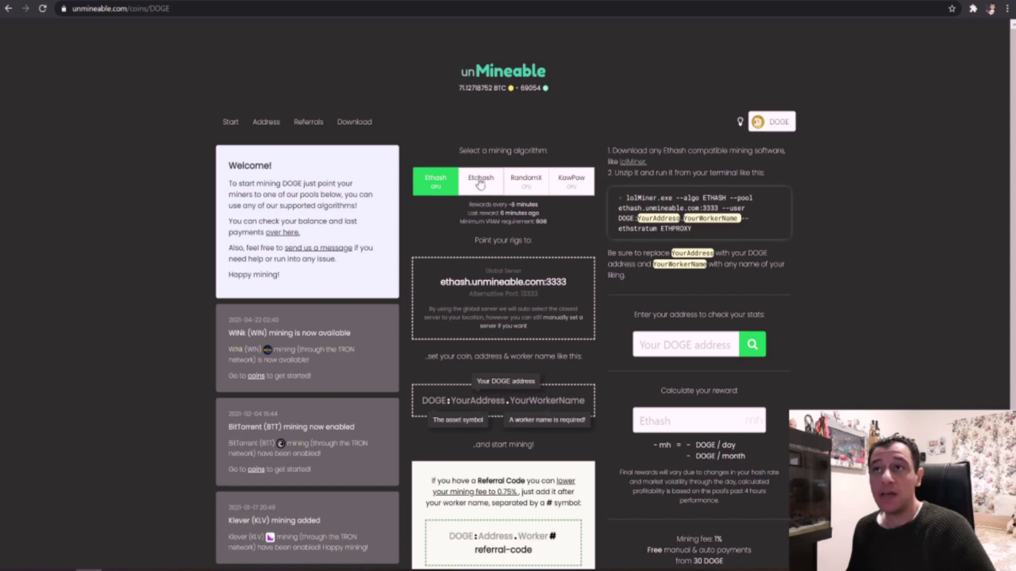
Step: Compare Etchash, Ethash and KawPow, then settle on RandomX with xmrig and rx.unmineable.com:3333
left_click(480, 184)
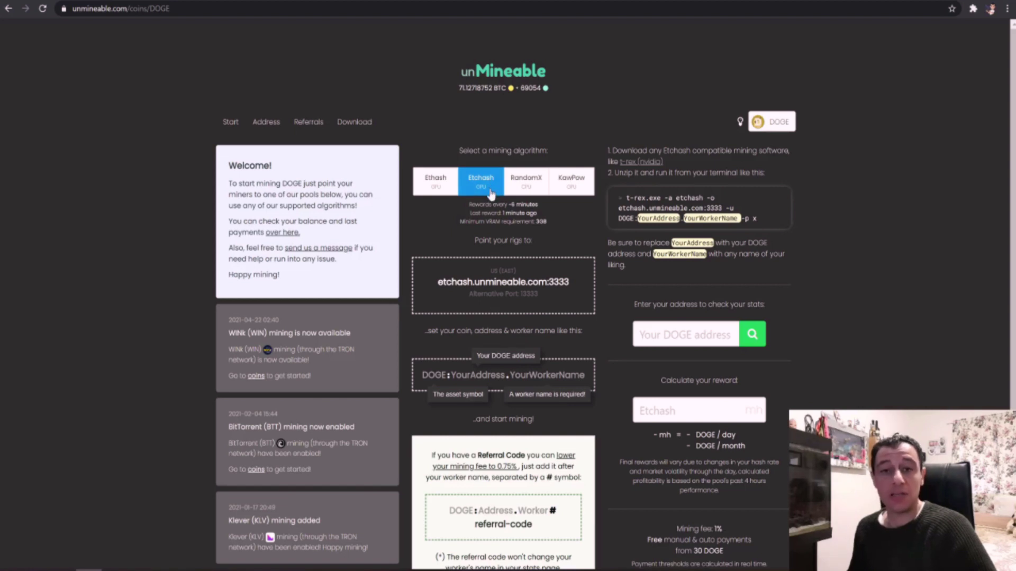
left_click(433, 178)
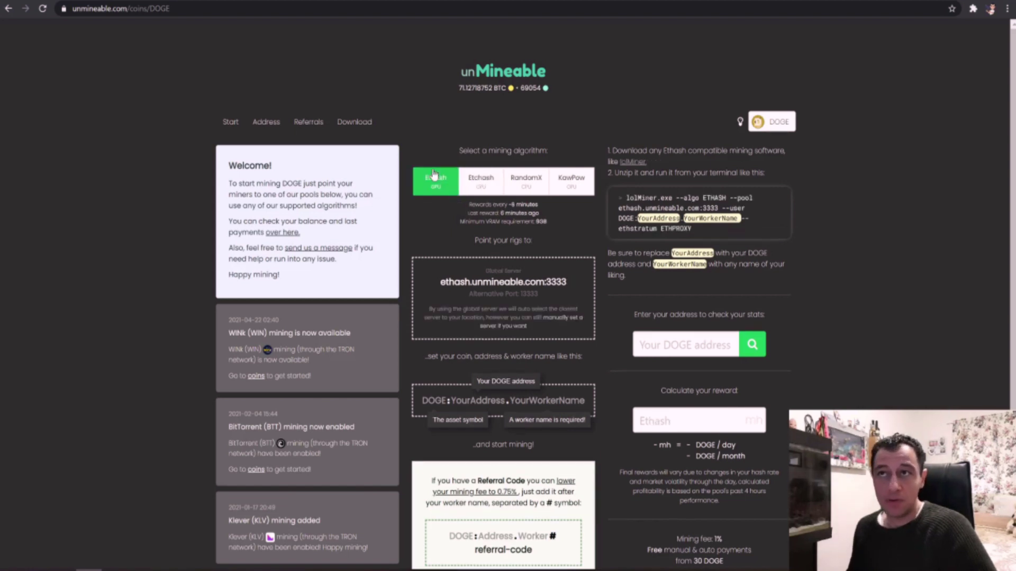
left_click(483, 182)
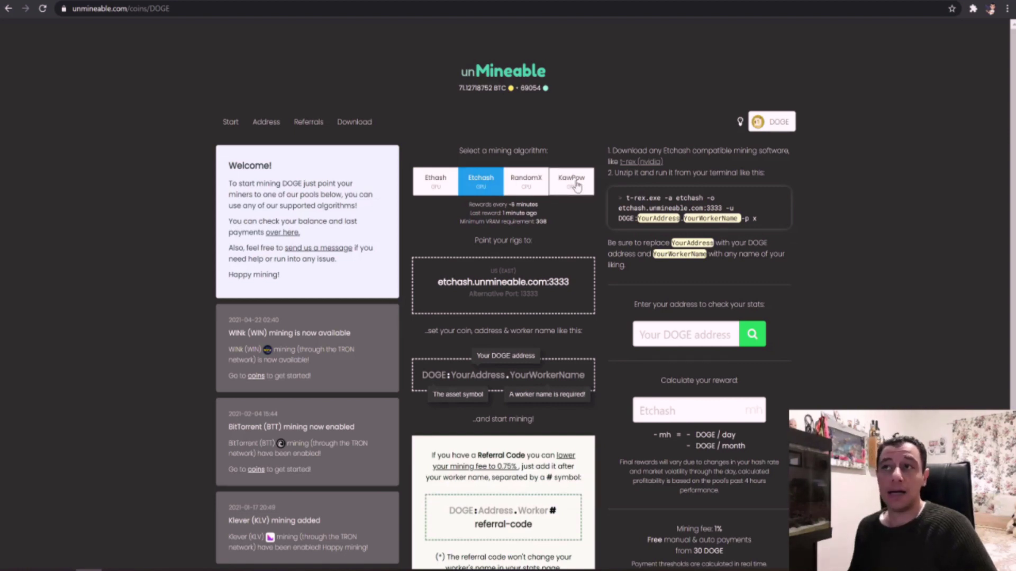
left_click(575, 185)
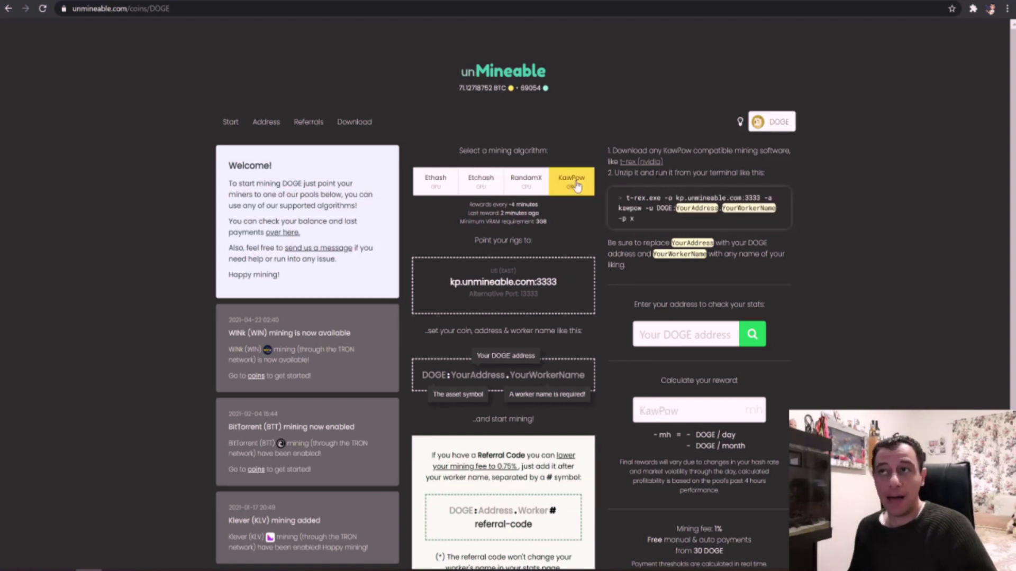
left_click(534, 186)
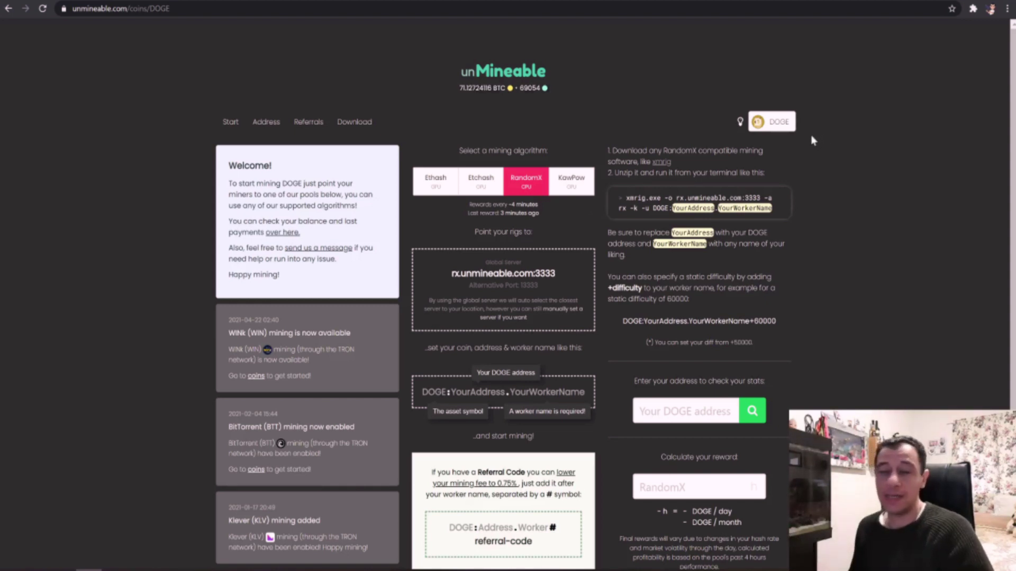
Step: Return to the coin grid, scroll through it, and pick the Aave tile
left_click(778, 128)
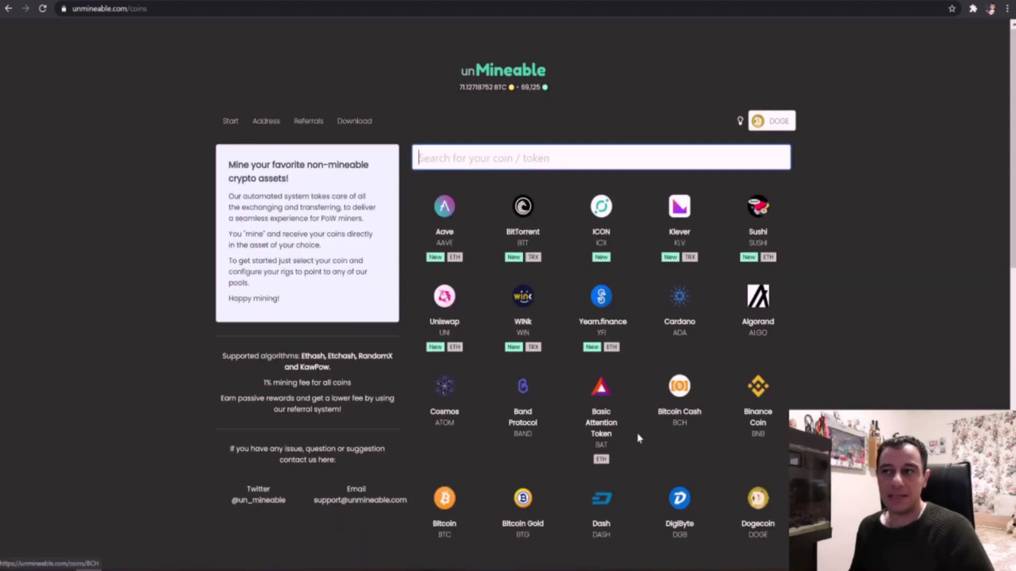
scroll(639, 438, "down", 4)
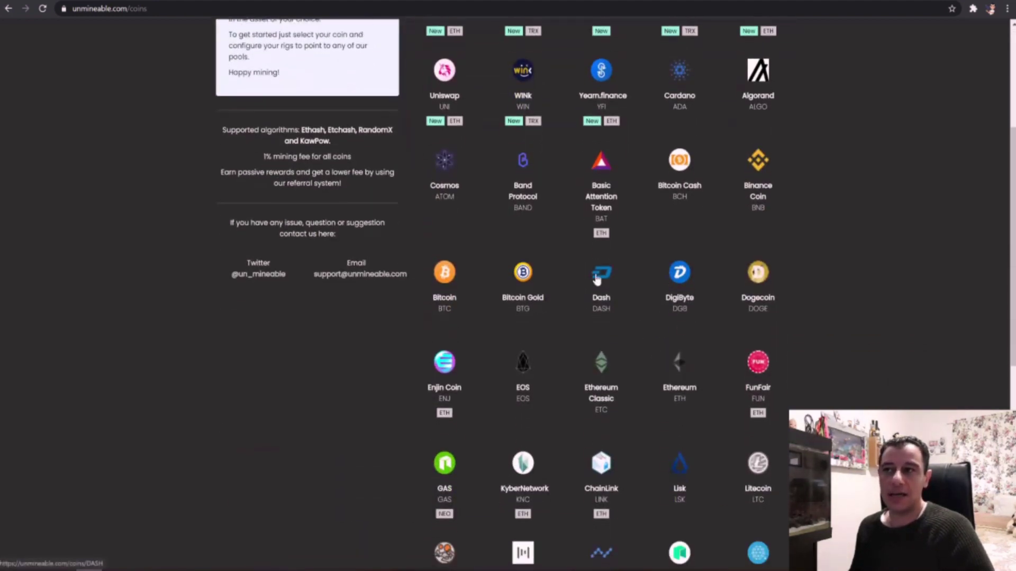
scroll(635, 305, "up", 5)
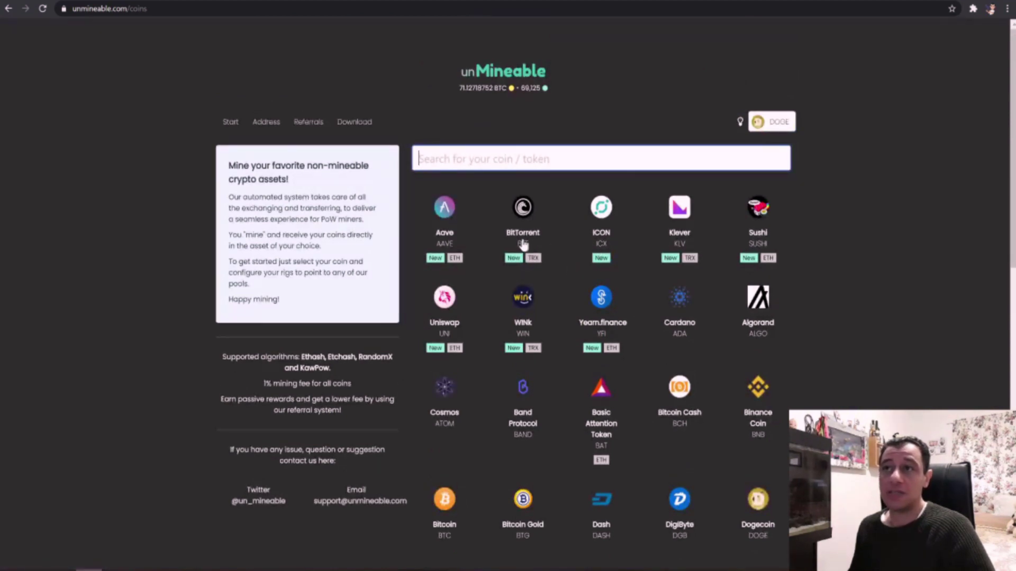
left_click(448, 239)
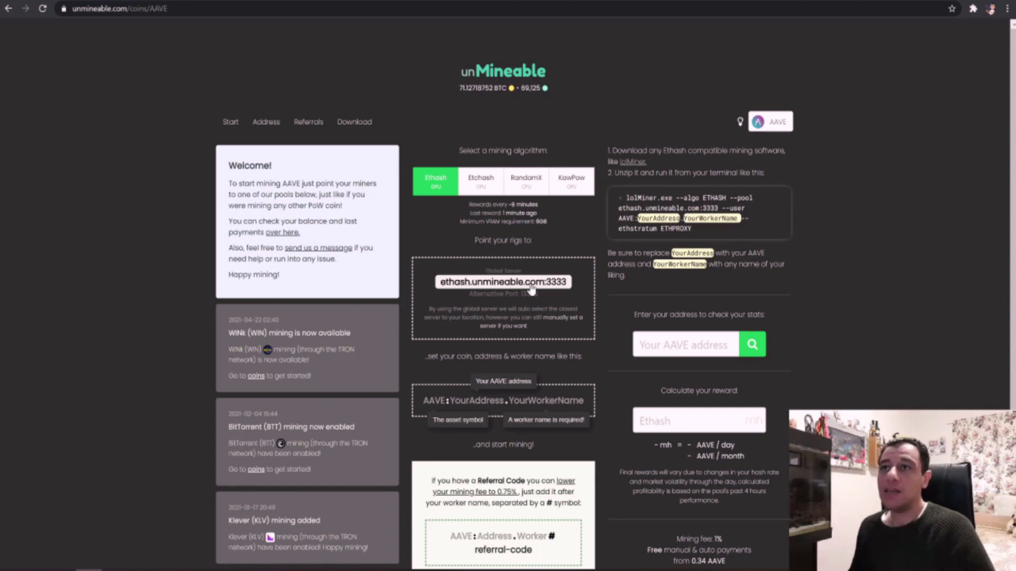
Step: Check Aave's Etchash, KawPow and RandomX setups, then go to the miner Download page
left_click(483, 189)
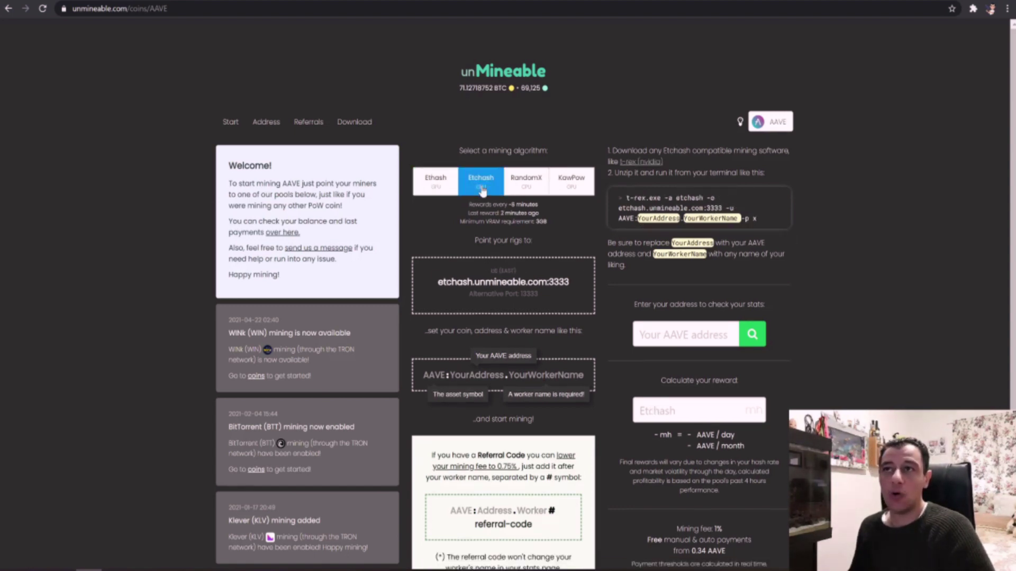
left_click(570, 185)
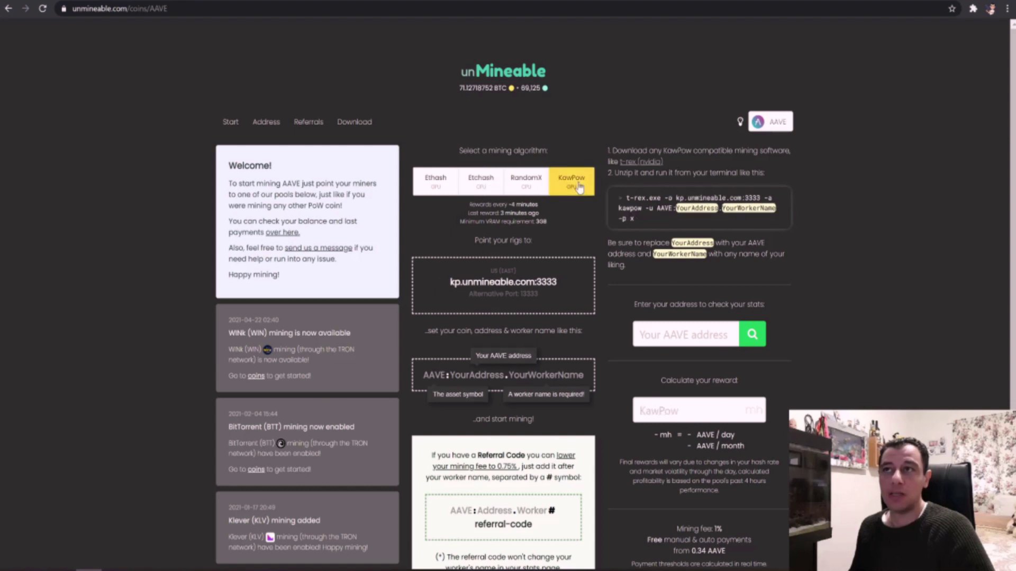
left_click(536, 189)
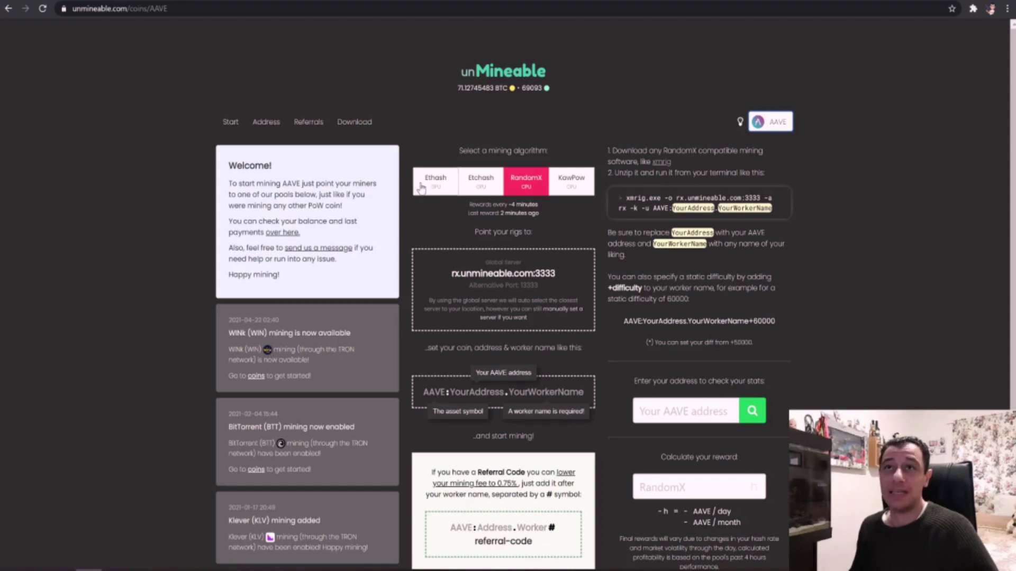
left_click(356, 122)
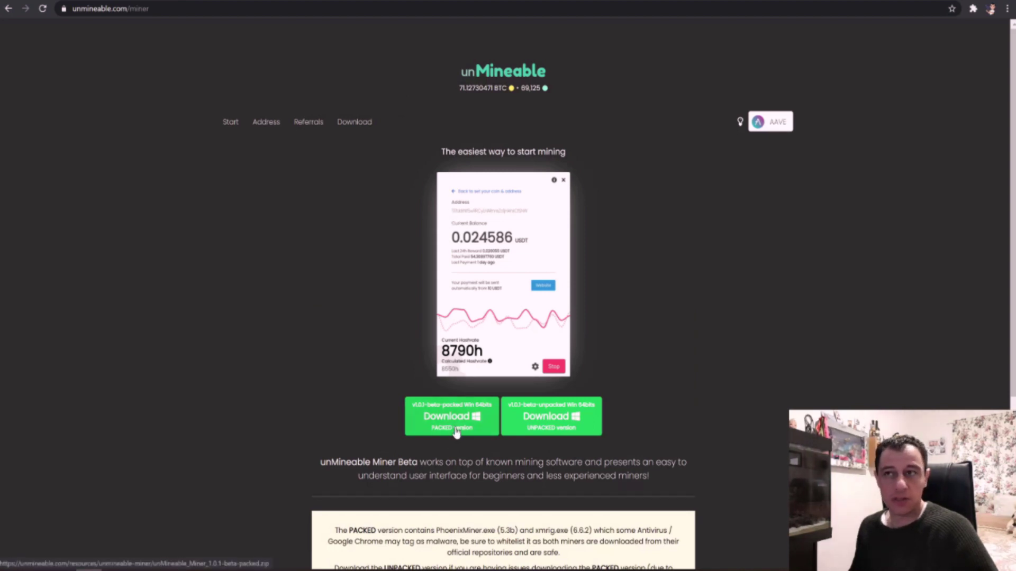
Step: Scroll the download page to read how the packed and unpacked miners differ
scroll(447, 420, "down", 1)
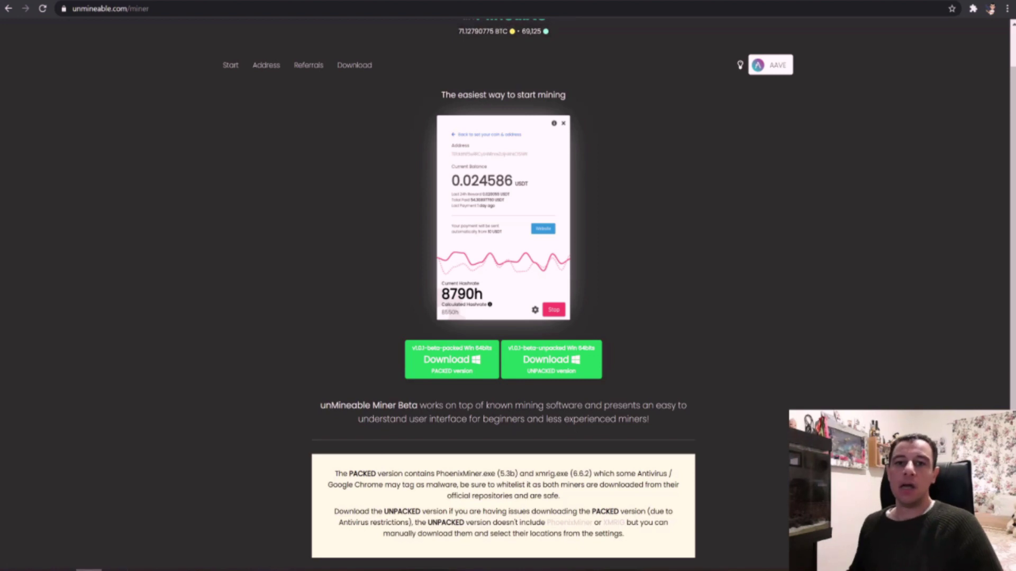
Step: Bring up the File Explorer folder and inspect unMineable Miner 1.0.1-beta-packed.exe
left_click(63, 532)
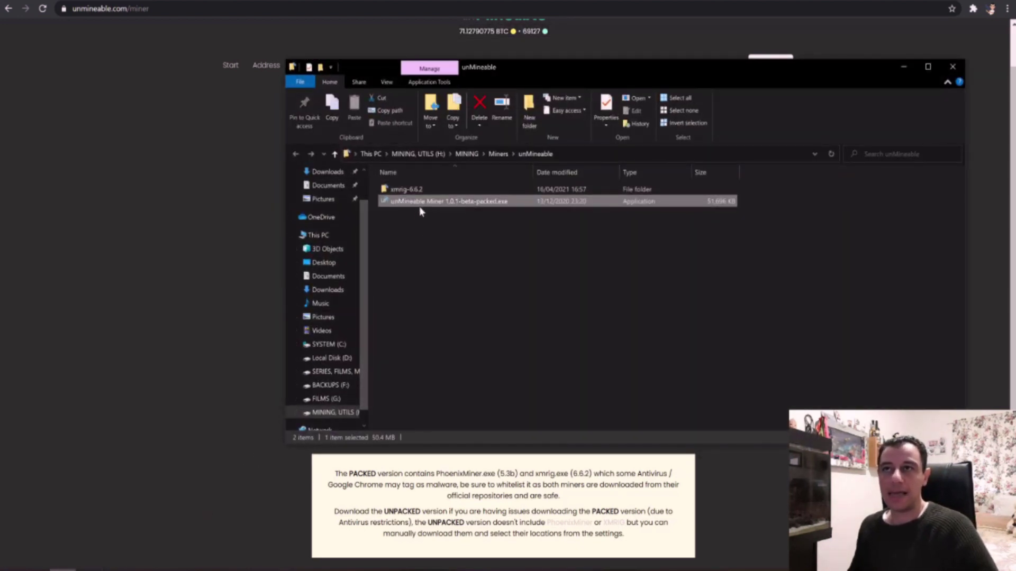
mouse_move(406, 204)
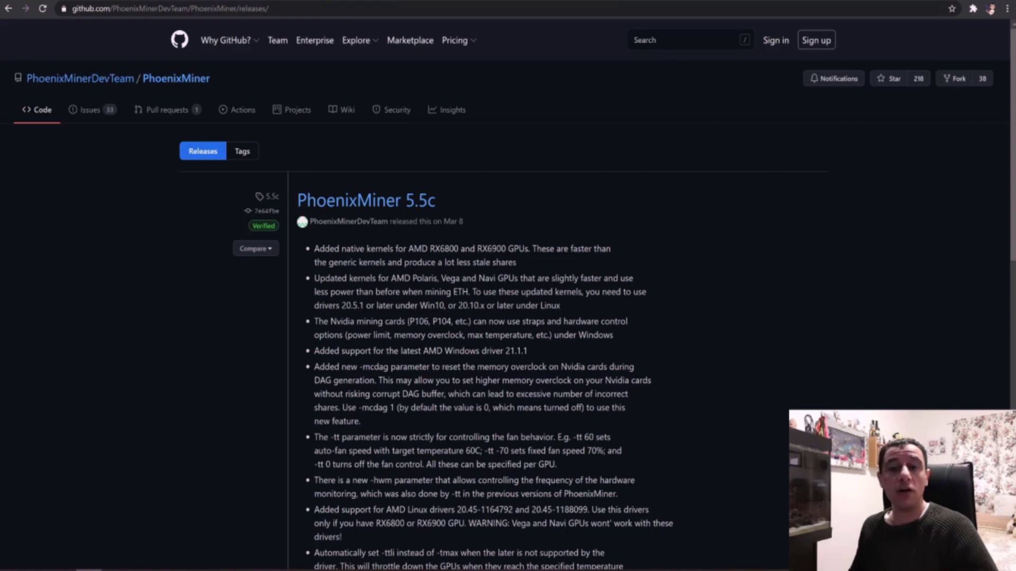
Step: Look over the xmrig v6.12.1 GitHub release page, then return to unMineable's miner download tab
left_click(262, 1)
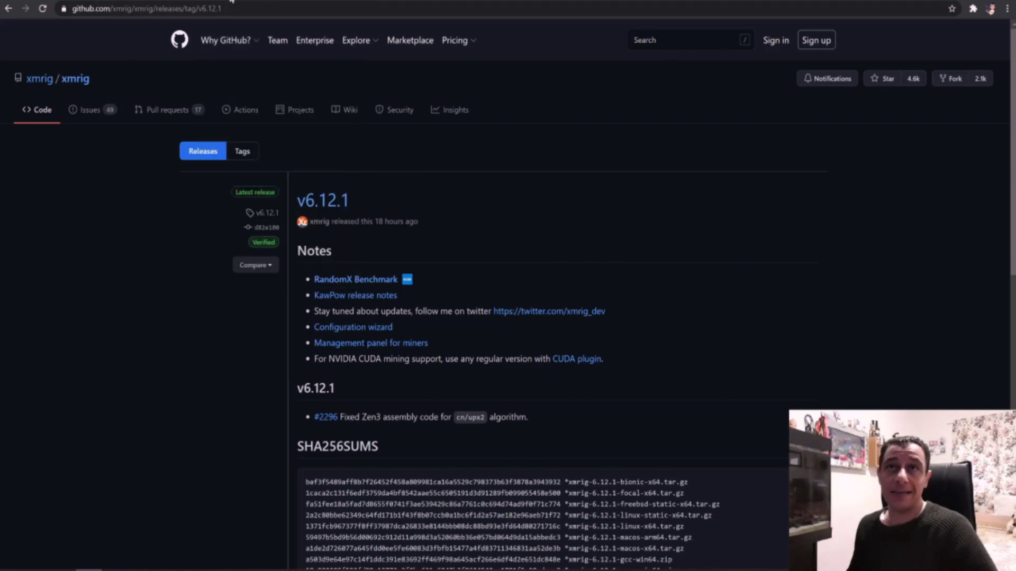
mouse_move(226, 40)
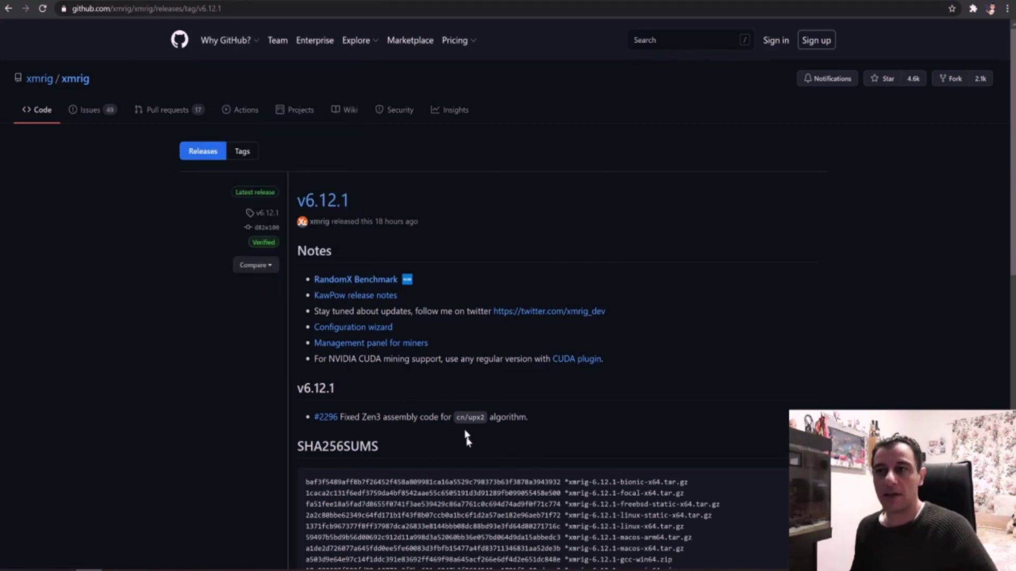
scroll(451, 367, "down", 10)
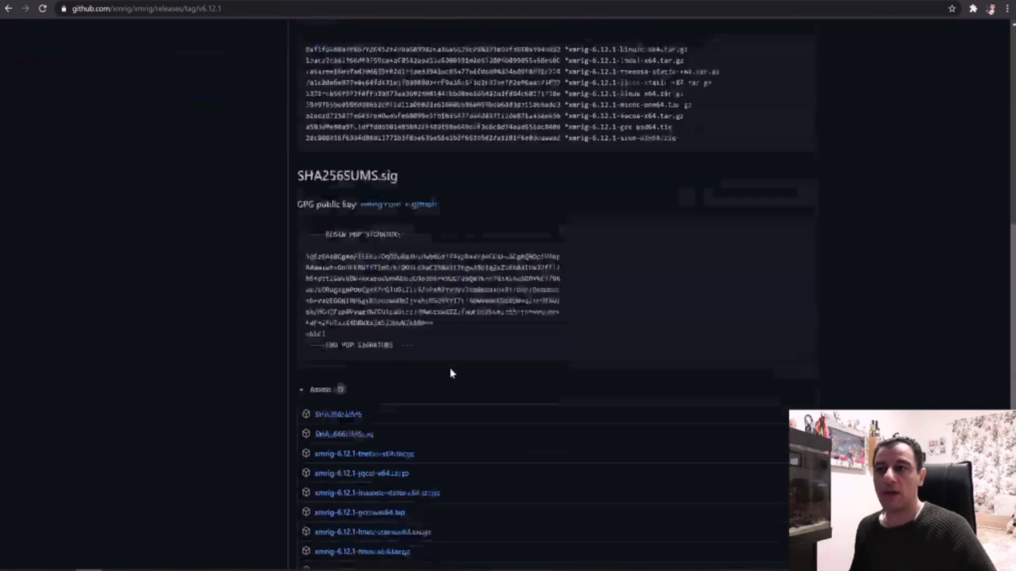
scroll(451, 373, "up", 15)
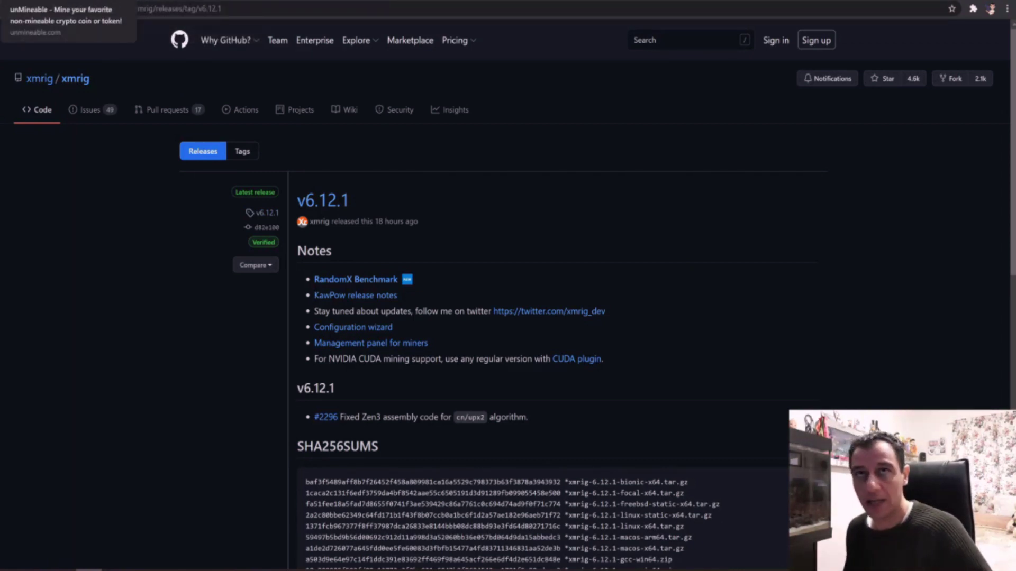
left_click(74, 1)
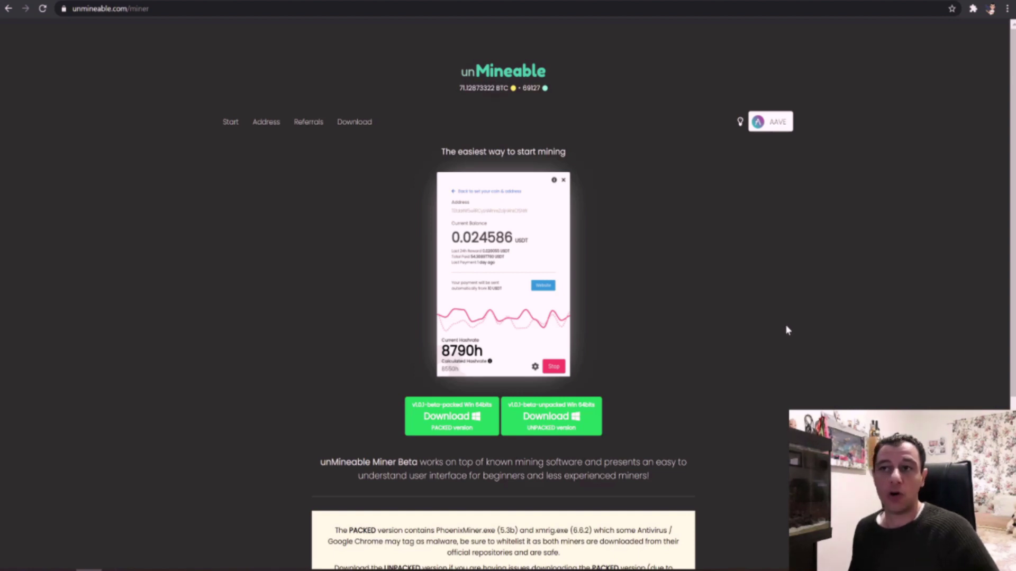
Step: Change the coin from AAVE to Dogecoin by searching 'doge', then scroll its setup page
left_click(773, 122)
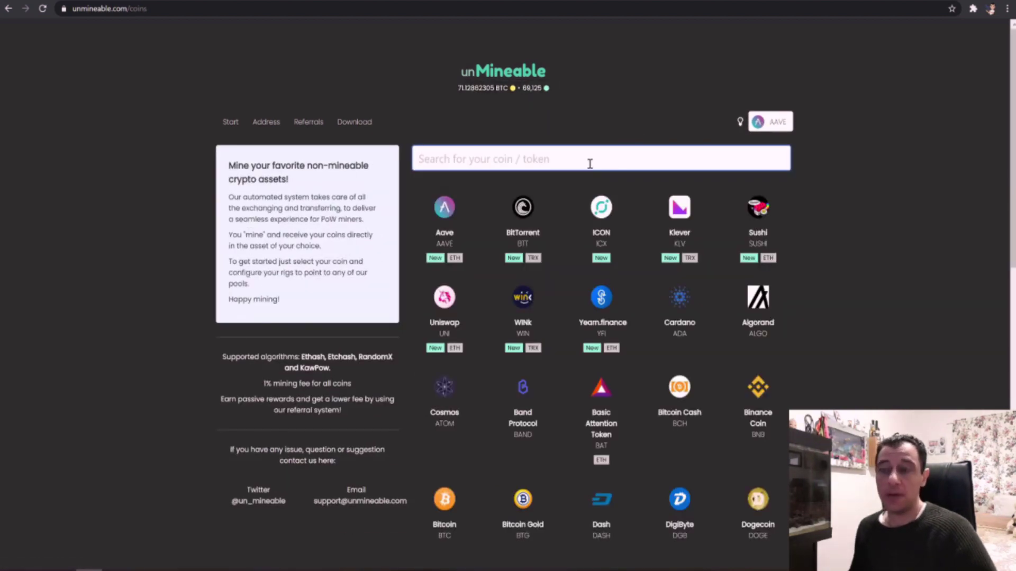
type("doge")
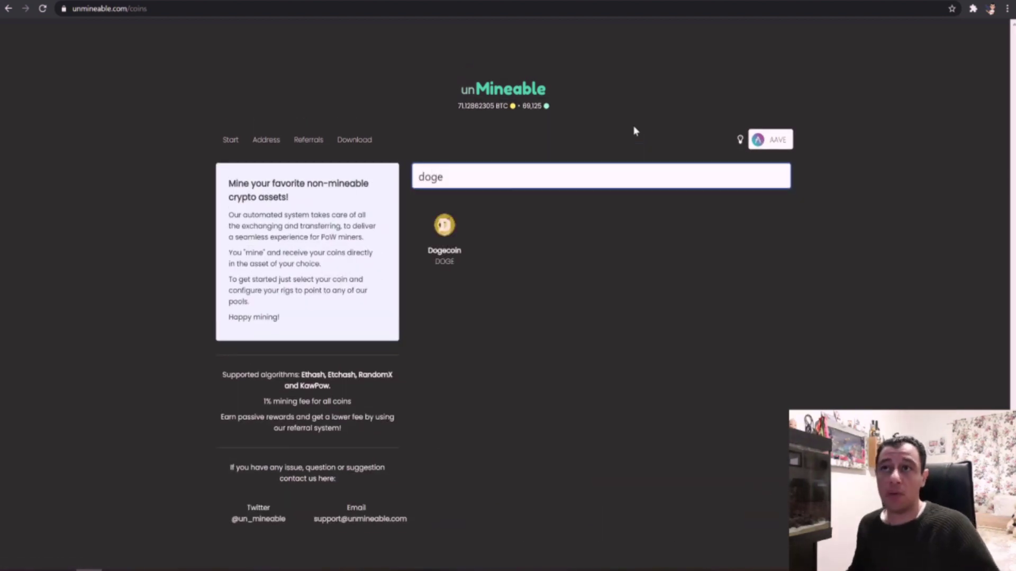
left_click(443, 267)
scroll(446, 252, "down", 2)
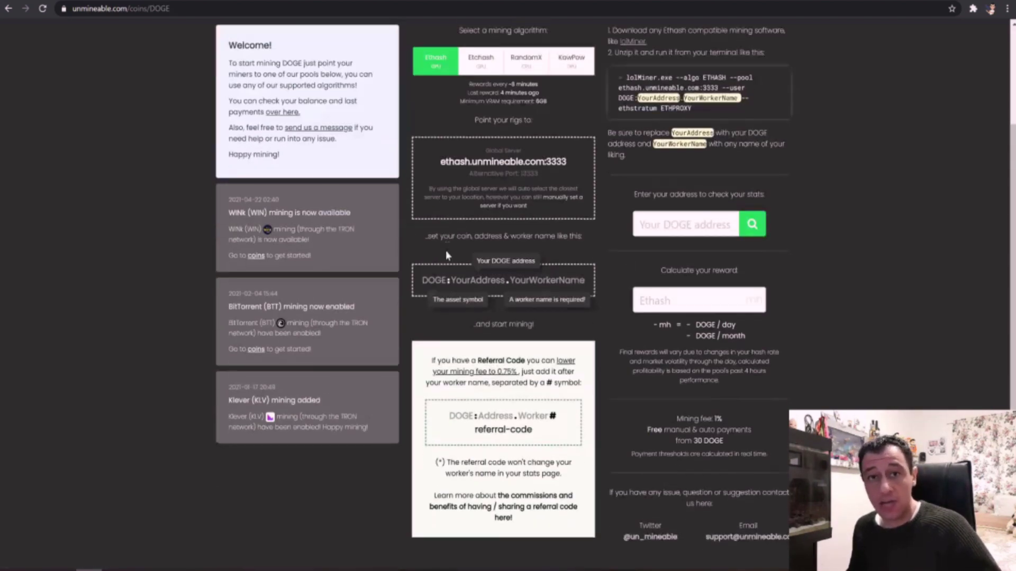
scroll(644, 322, "up", 2)
scroll(645, 321, "up", 1)
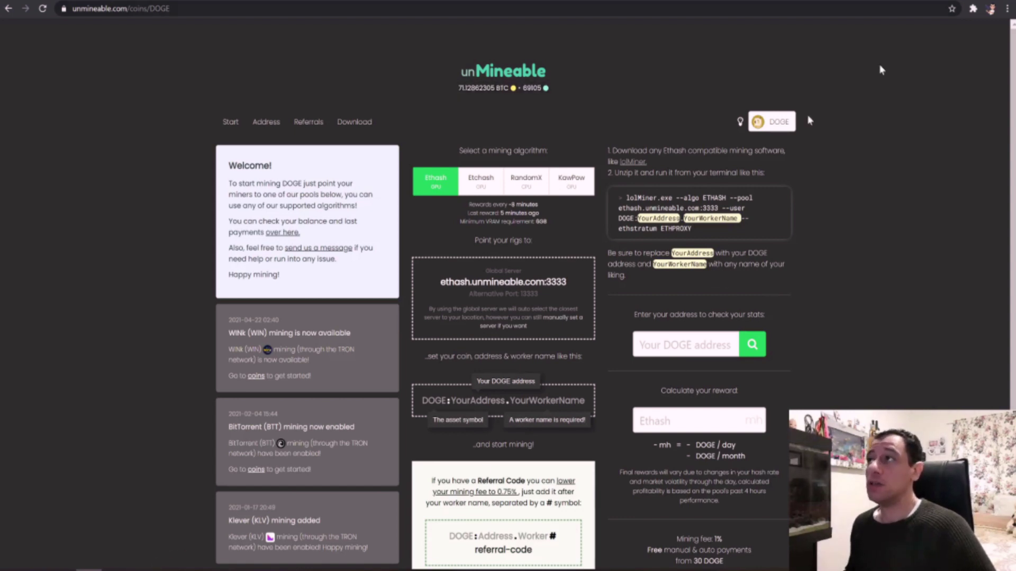
Step: Run unMineable Miner 1.0.1-beta-packed.exe as administrator from the miner folder
left_click(102, 567)
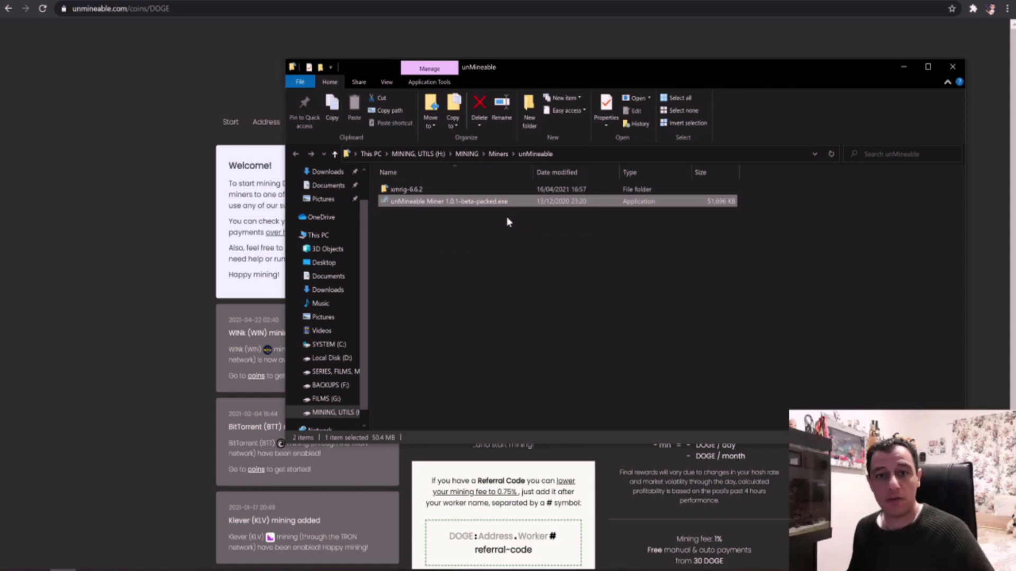
right_click(433, 204)
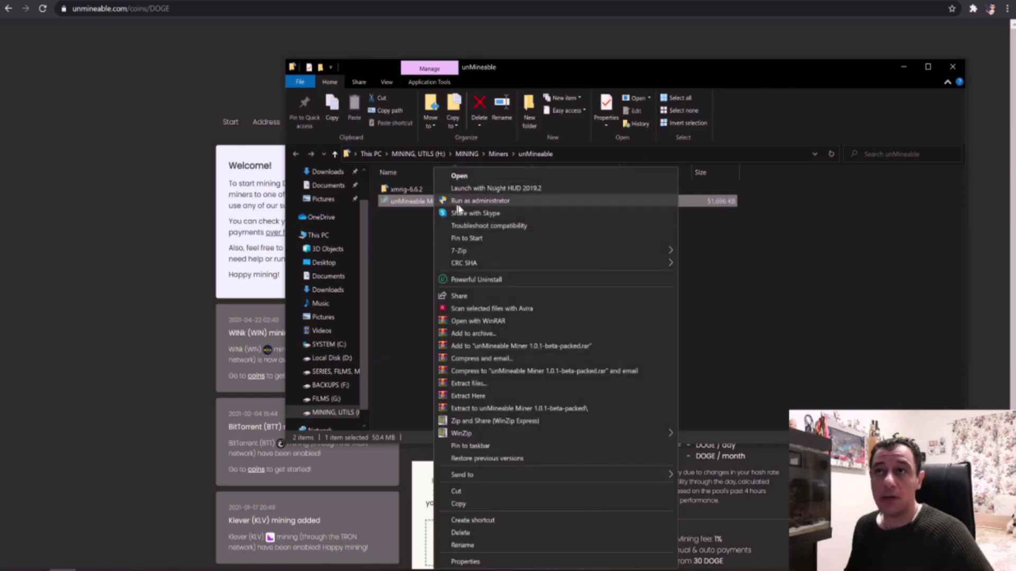
left_click(412, 236)
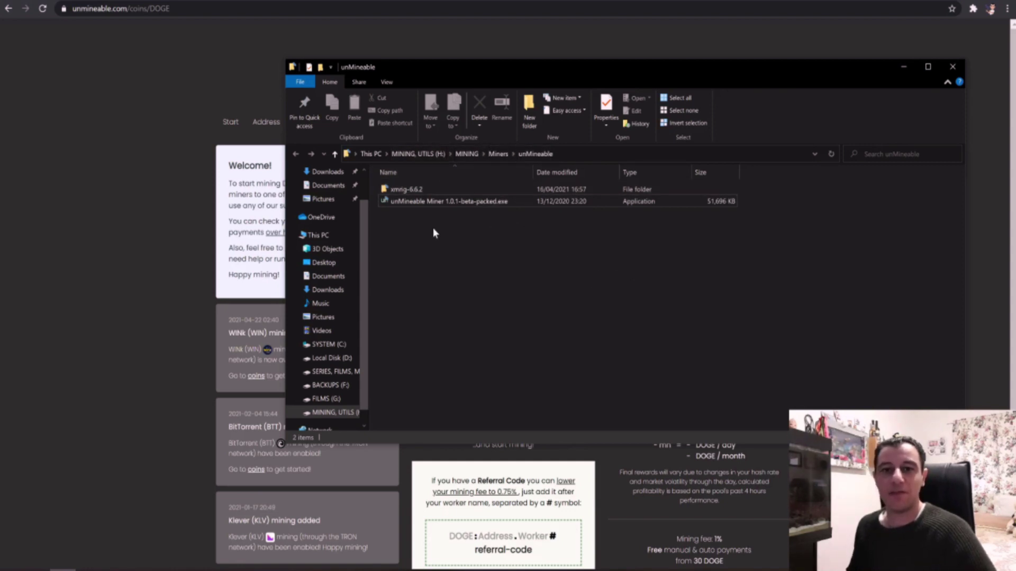
left_click(420, 203)
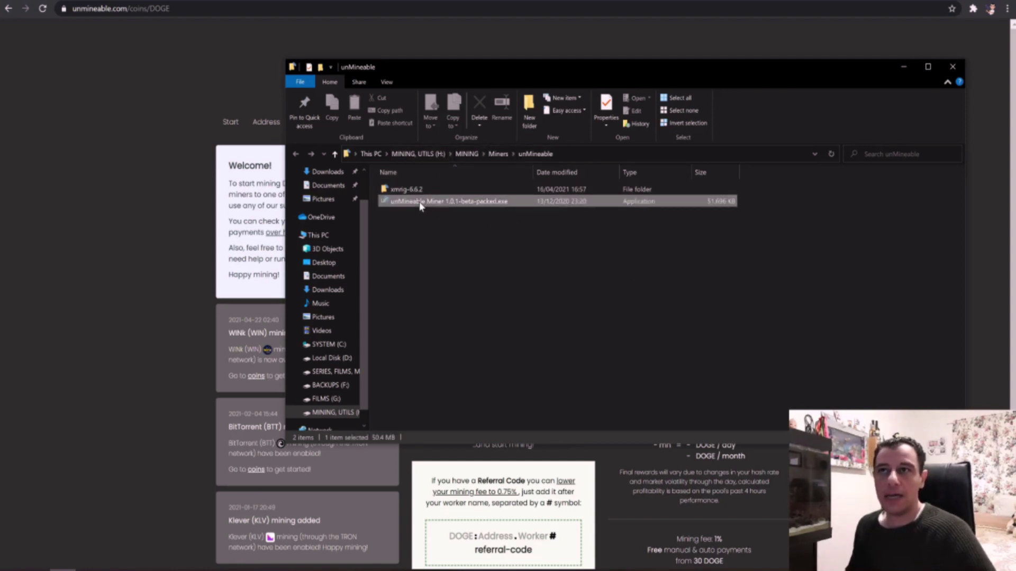
right_click(421, 206)
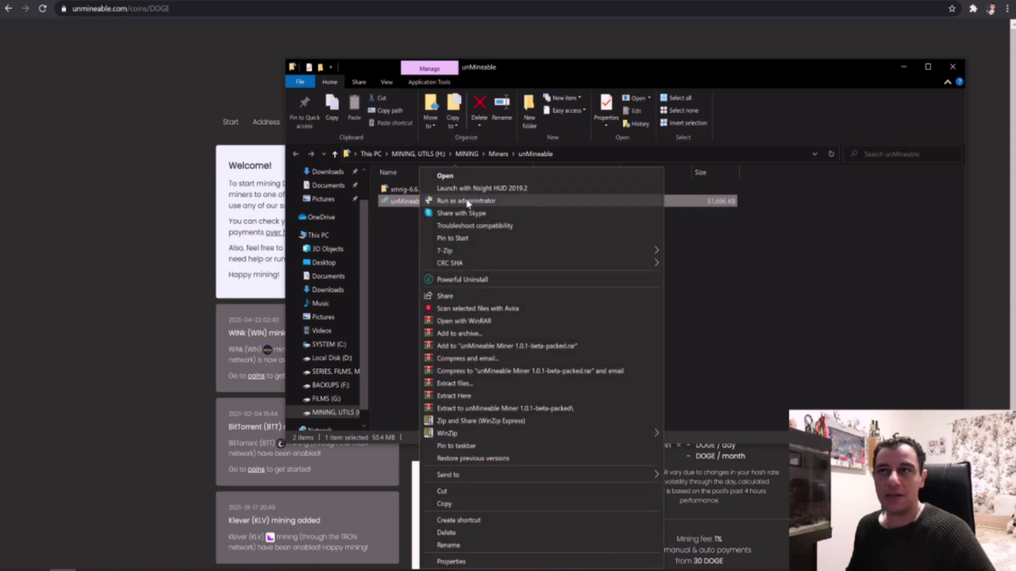
left_click(468, 202)
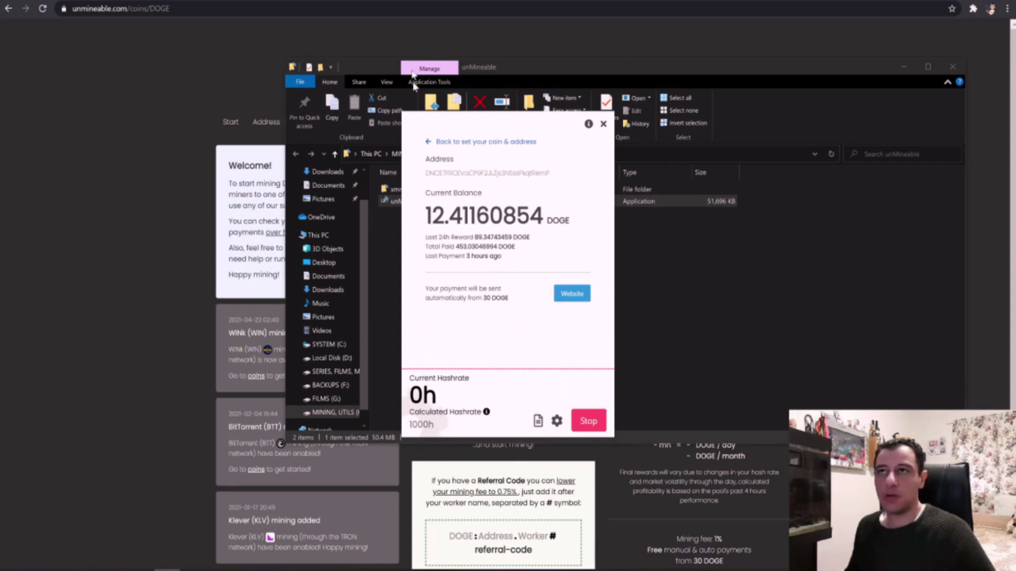
Step: Go back two screens to the mining hardware choice and select Graphics Card (GPU)
left_click(429, 143)
left_click(429, 143)
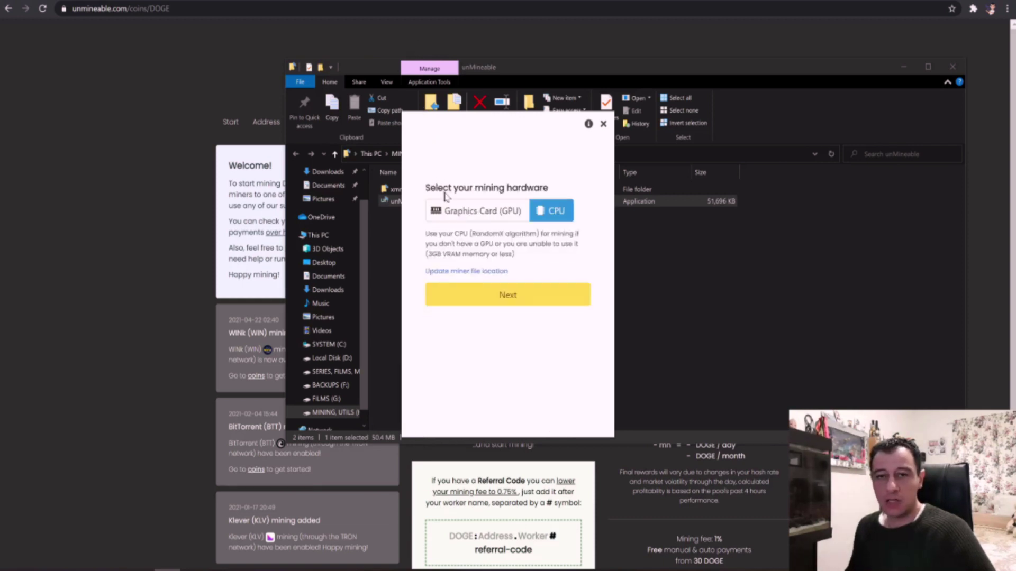
left_click_drag(504, 108, 494, 93)
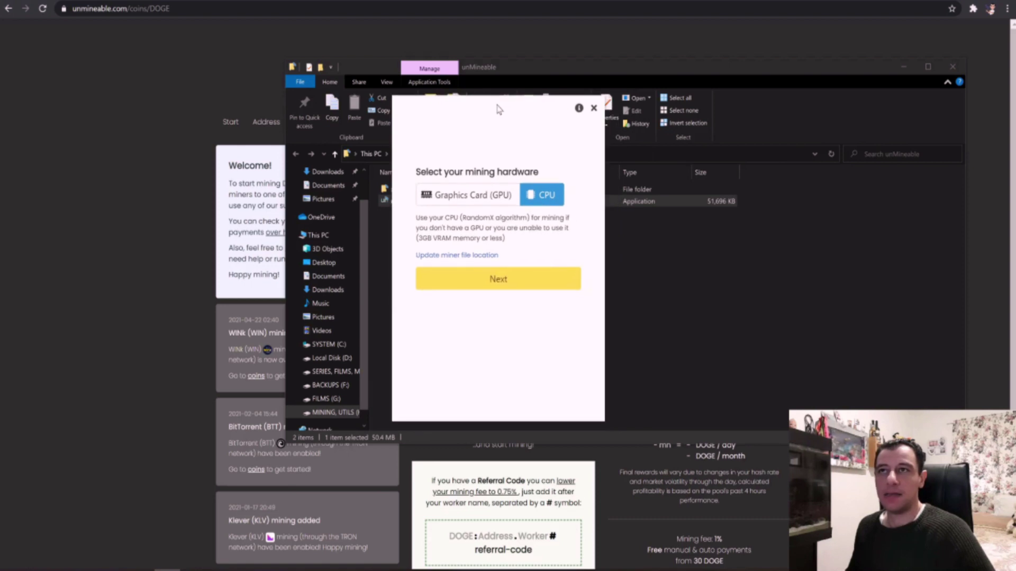
left_click(472, 198)
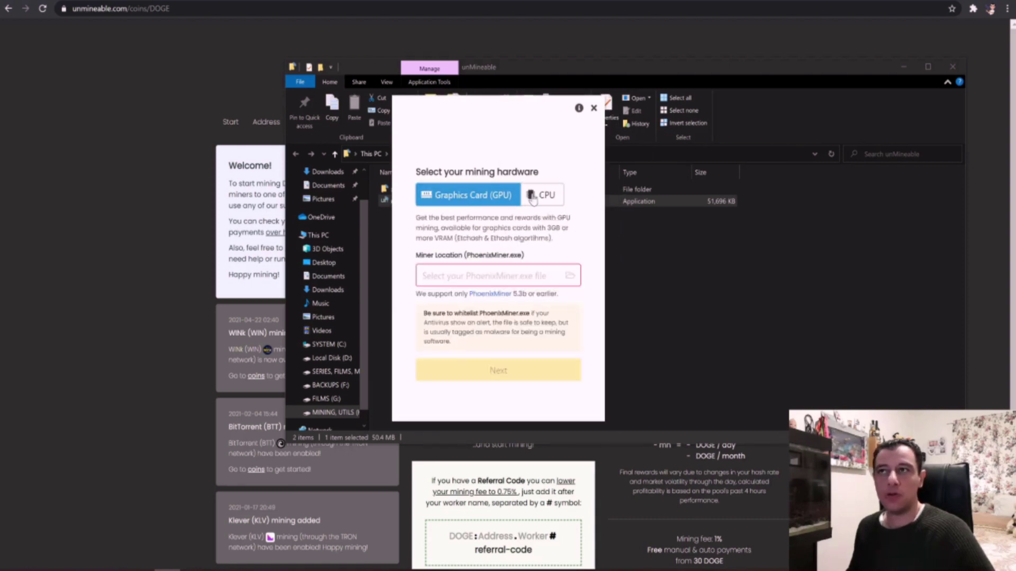
left_click(533, 198)
left_click(494, 198)
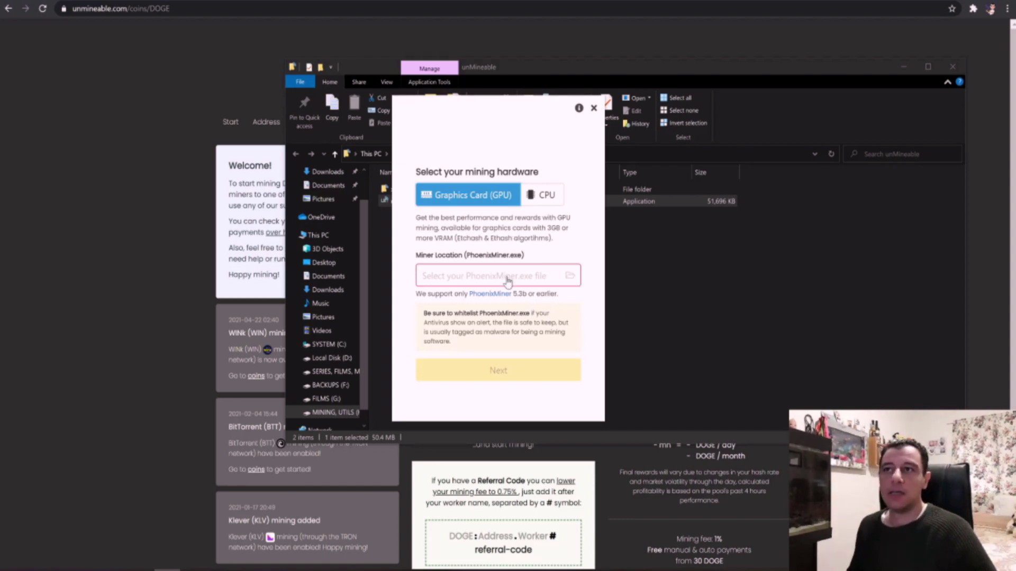
Step: Set the miner location to PhoenixMiner.exe in H:\MINING\Miners\PhoenixMiner\PhoenixMiner_5.5c
left_click(570, 277)
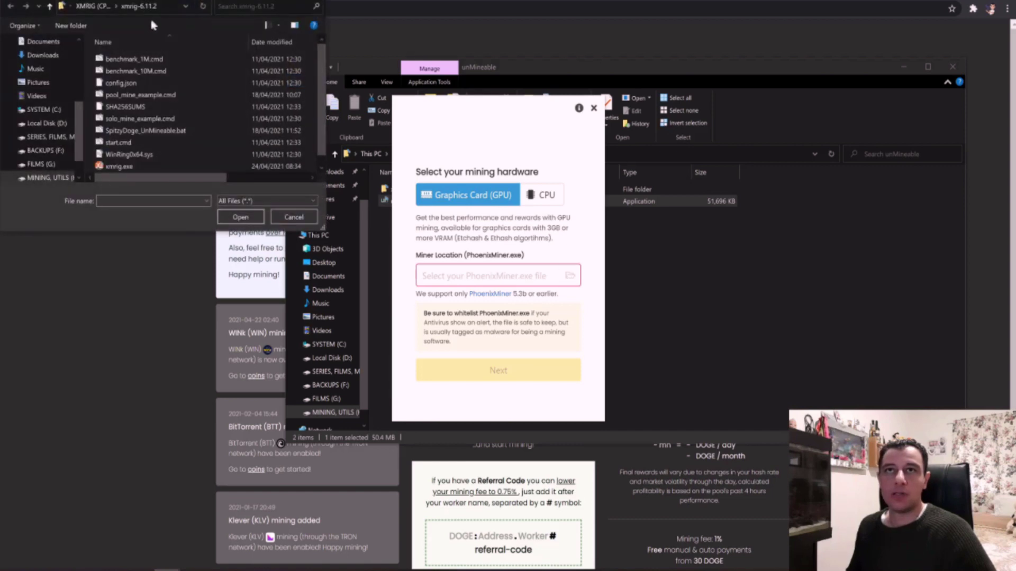
left_click(50, 7)
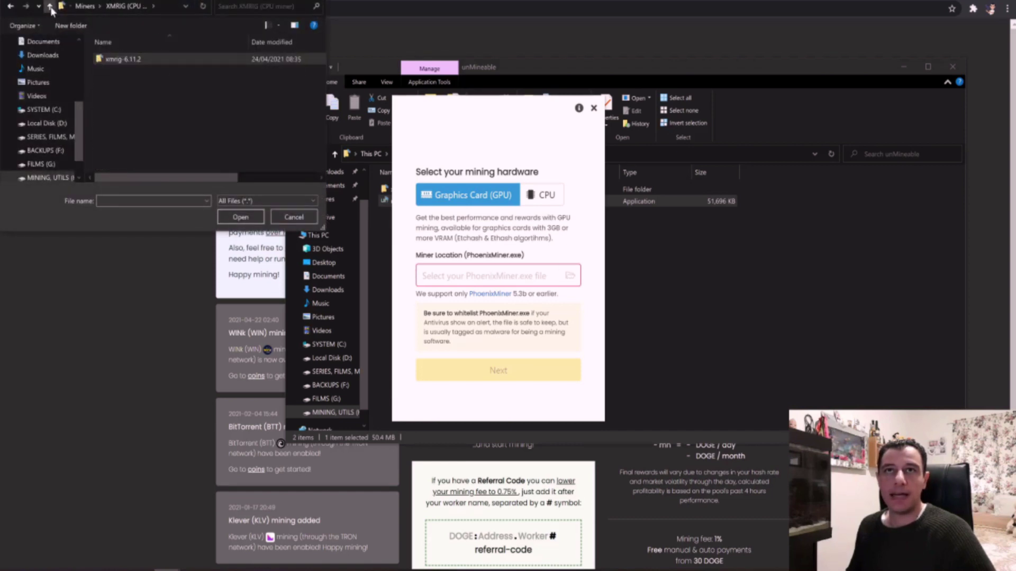
left_click(50, 7)
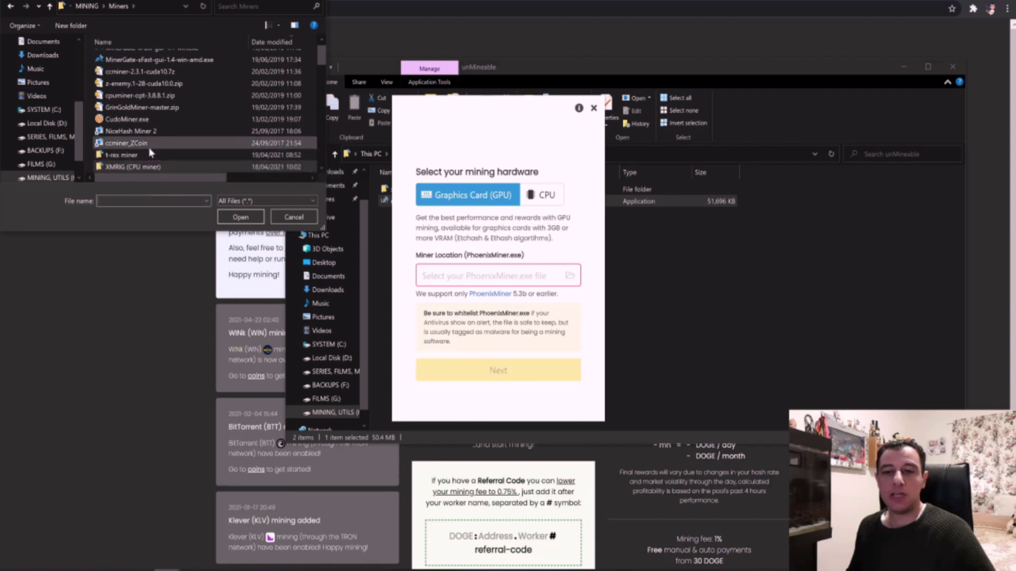
scroll(150, 148, "down", 2)
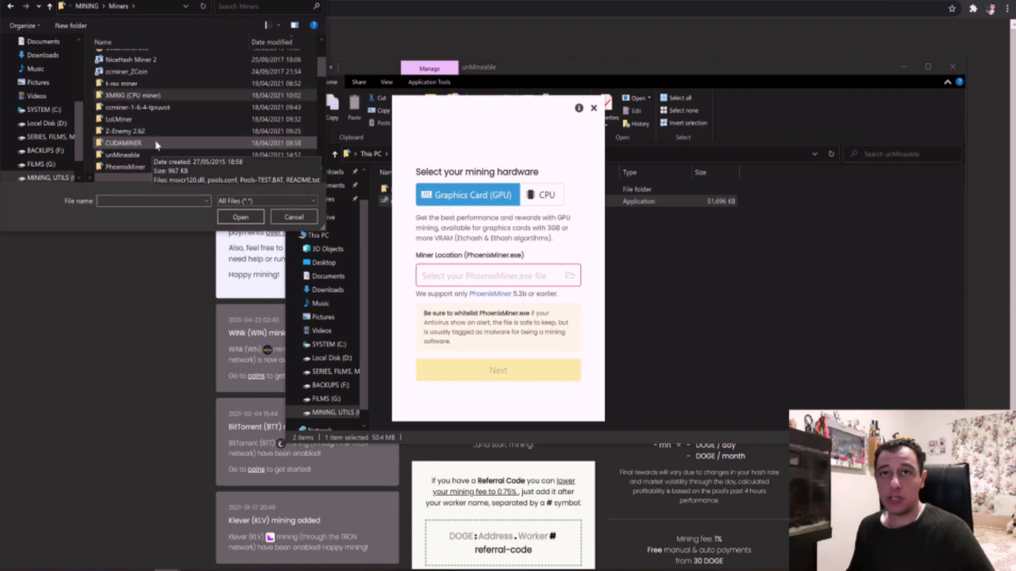
double_click(139, 167)
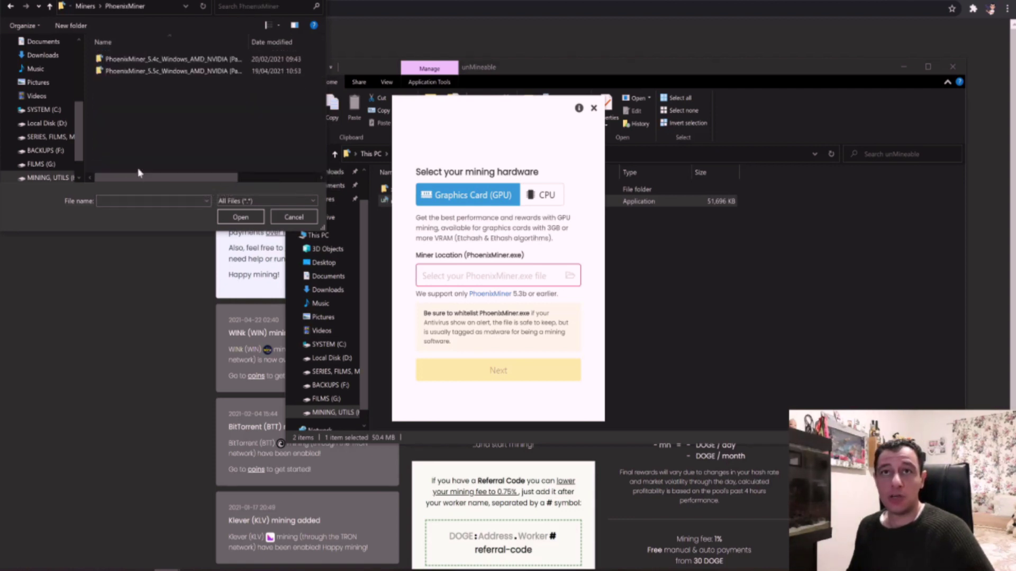
double_click(160, 75)
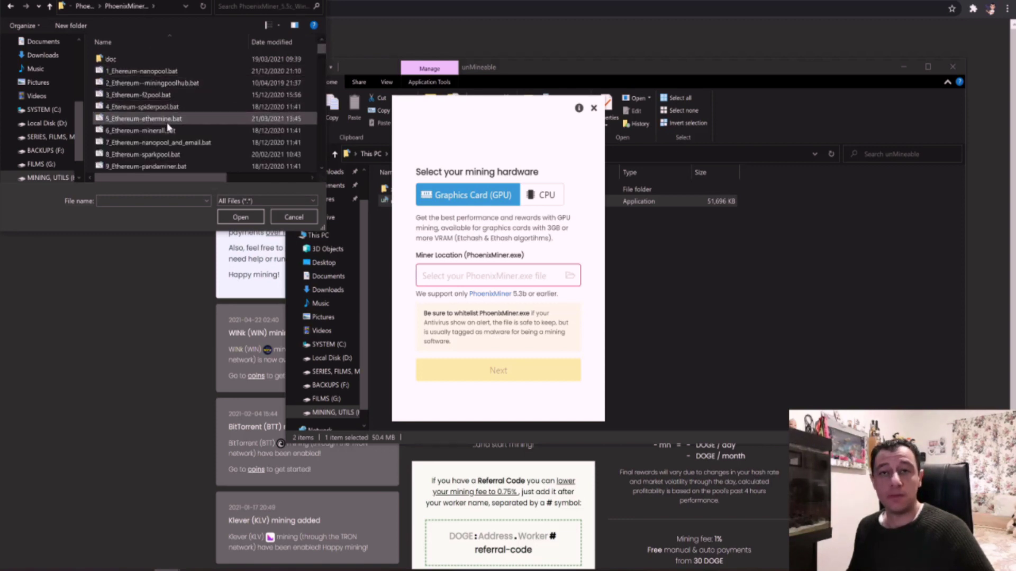
scroll(167, 125, "down", 15)
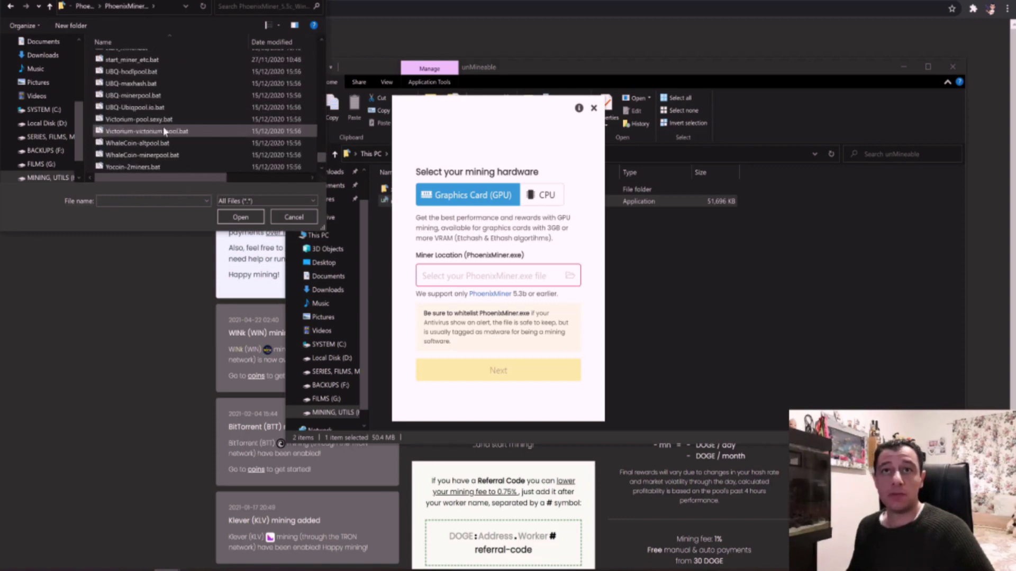
scroll(164, 130, "up", 10)
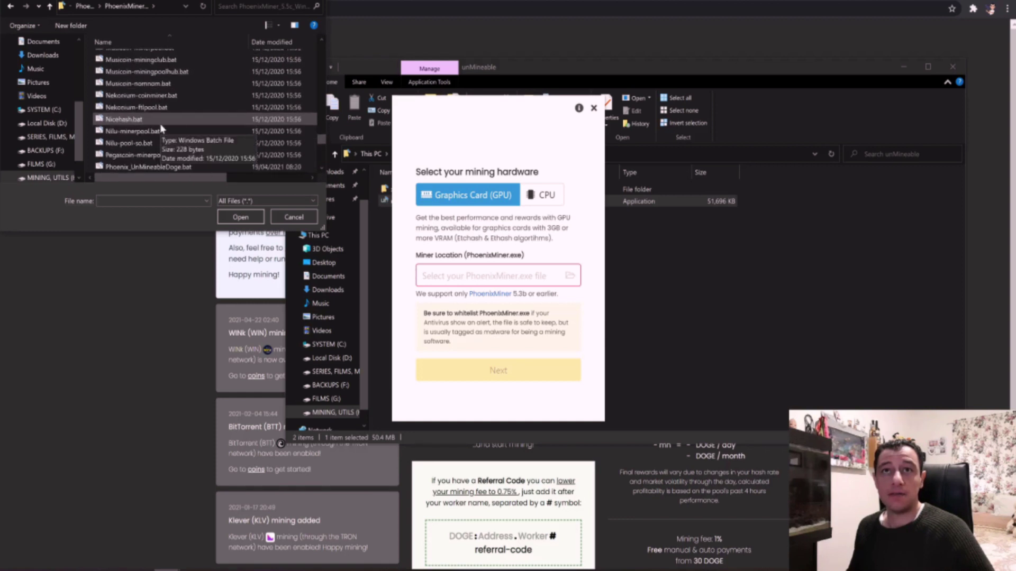
scroll(161, 129, "down", 2)
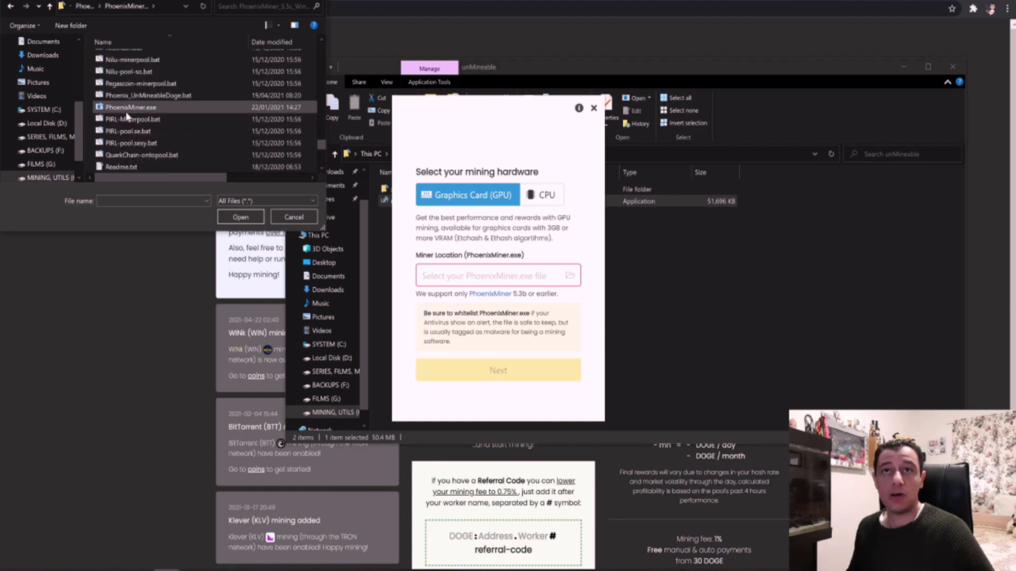
left_click(128, 110)
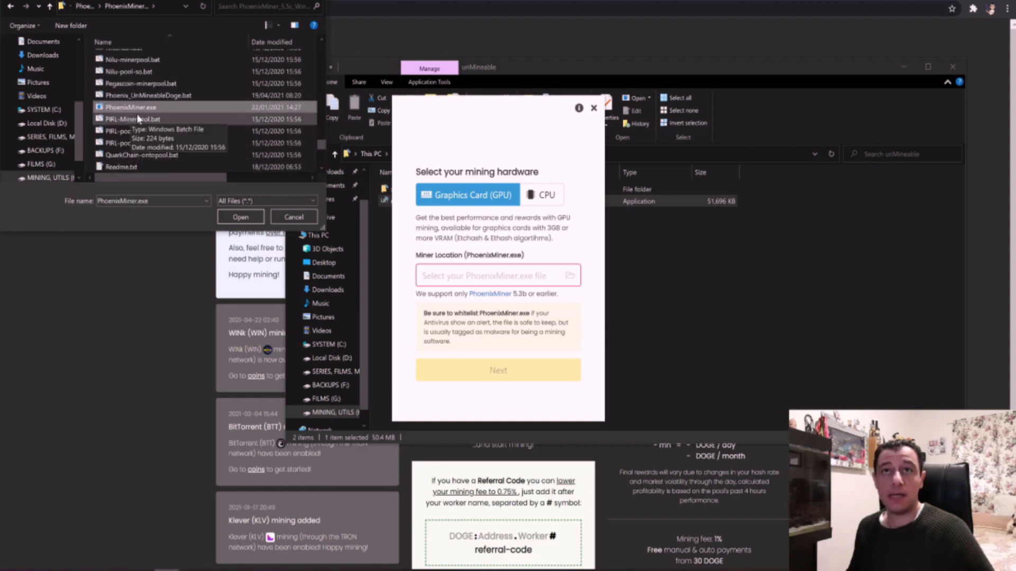
left_click(241, 218)
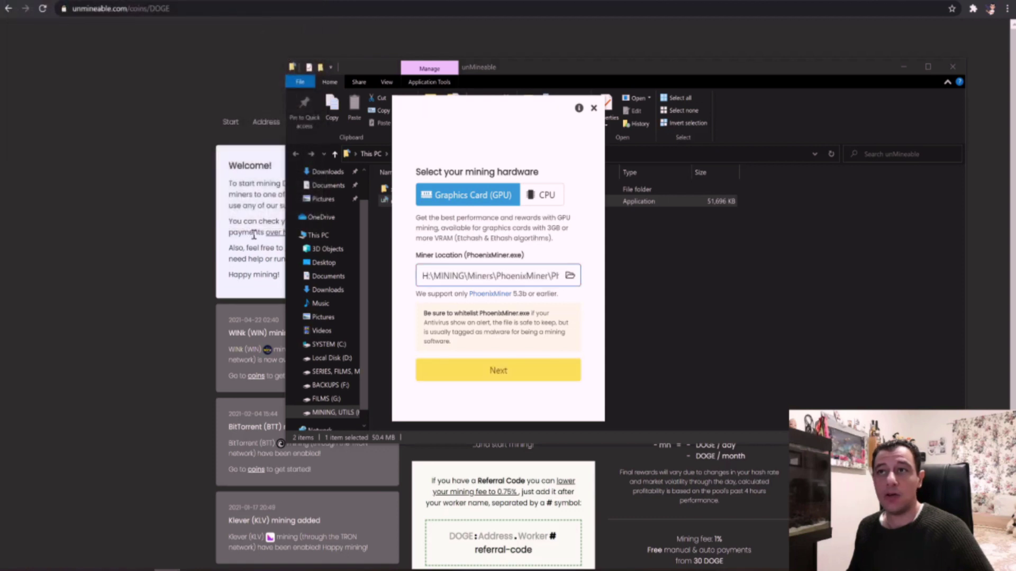
Step: Continue to the coin setup and keep Dogecoin as the mined coin
left_click(507, 375)
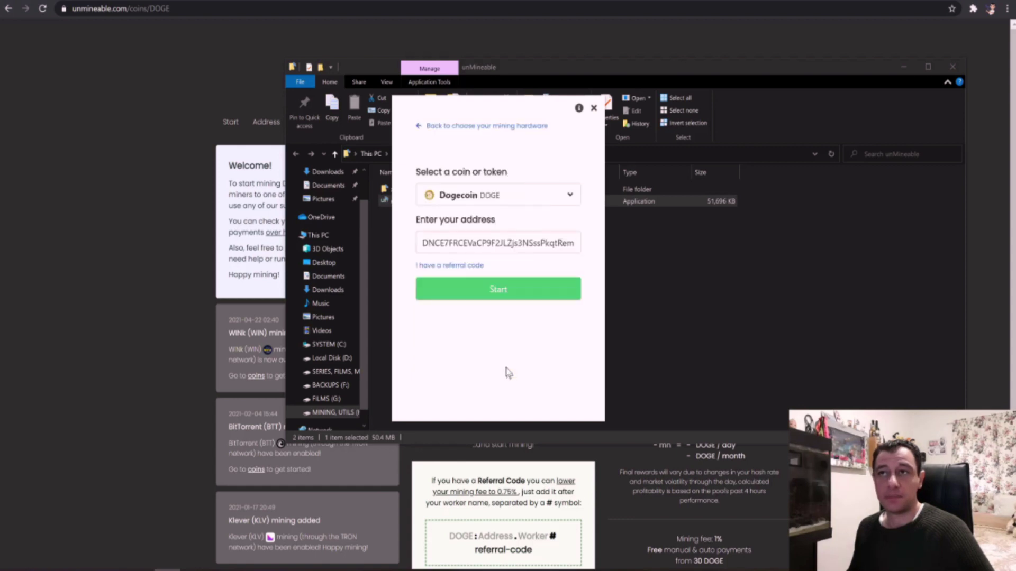
left_click(523, 201)
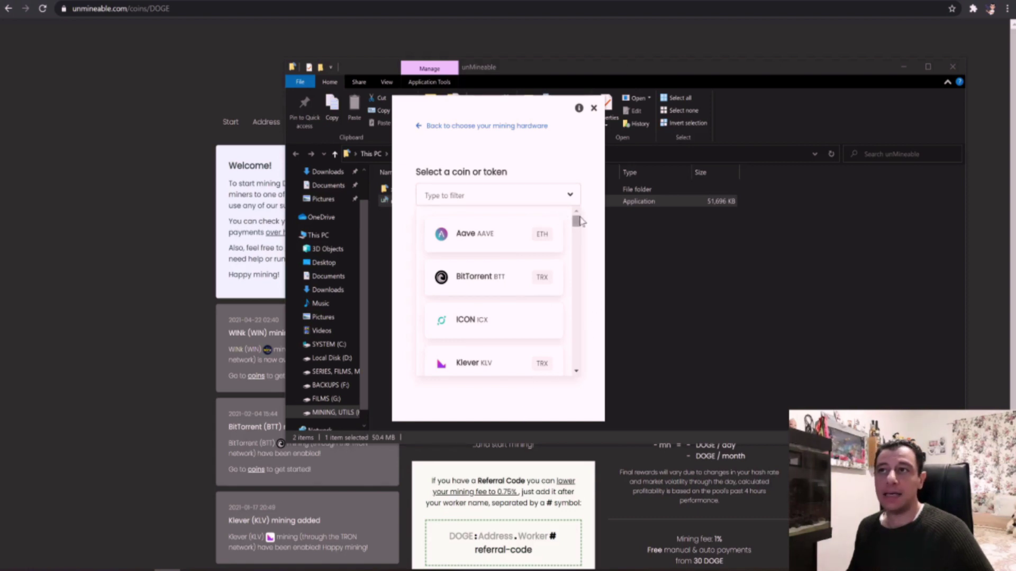
left_click(571, 198)
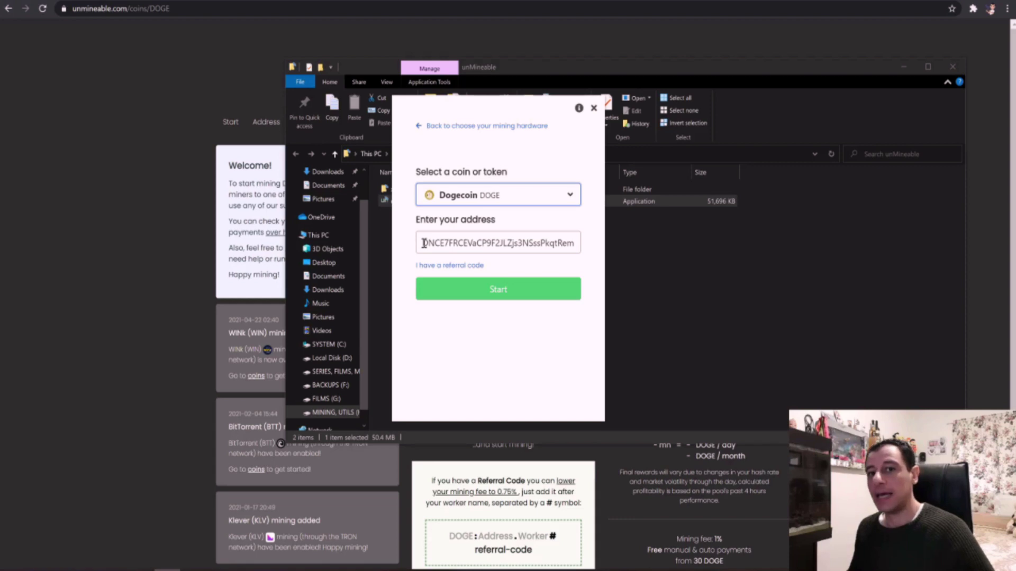
Step: Check the wallet address and reveal the saved referral code beneath it
left_click_drag(424, 243, 585, 249)
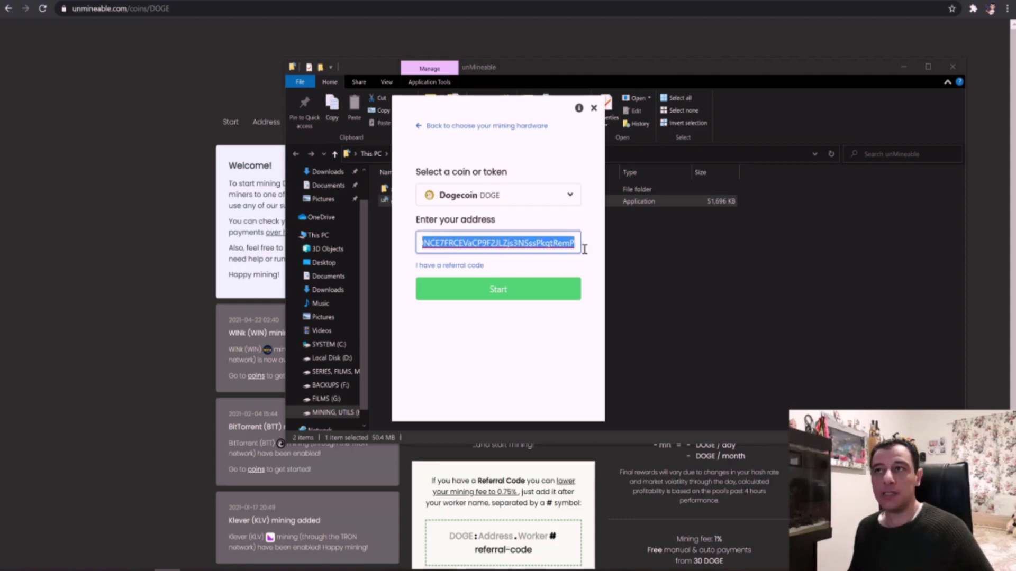
left_click(496, 330)
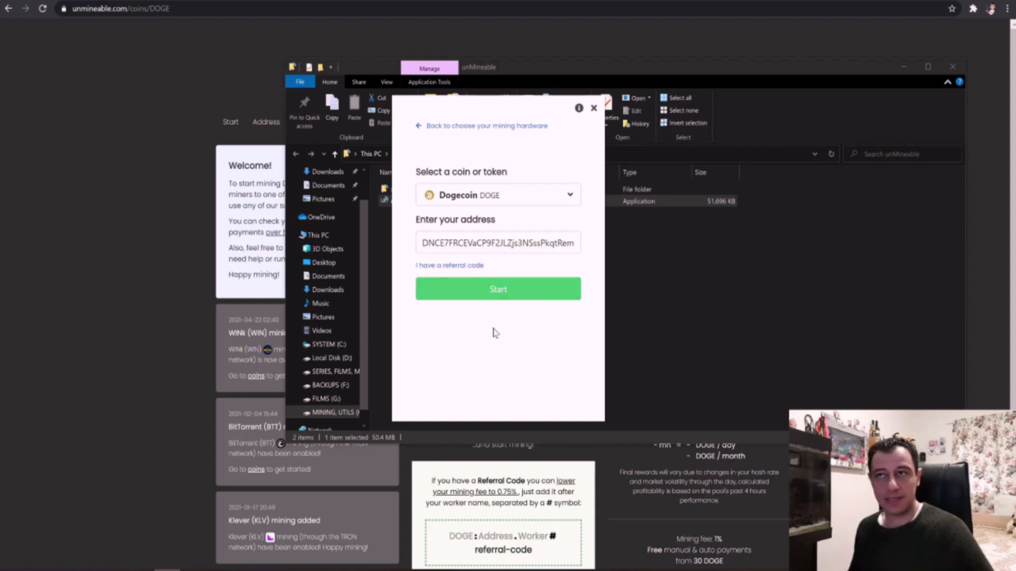
left_click(466, 265)
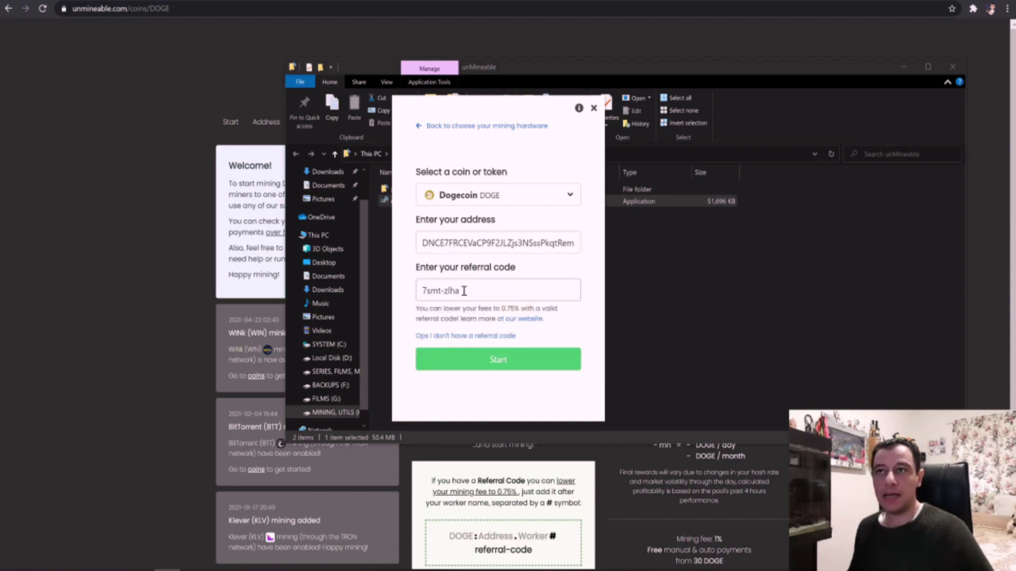
left_click_drag(467, 292, 419, 291)
left_click(489, 398)
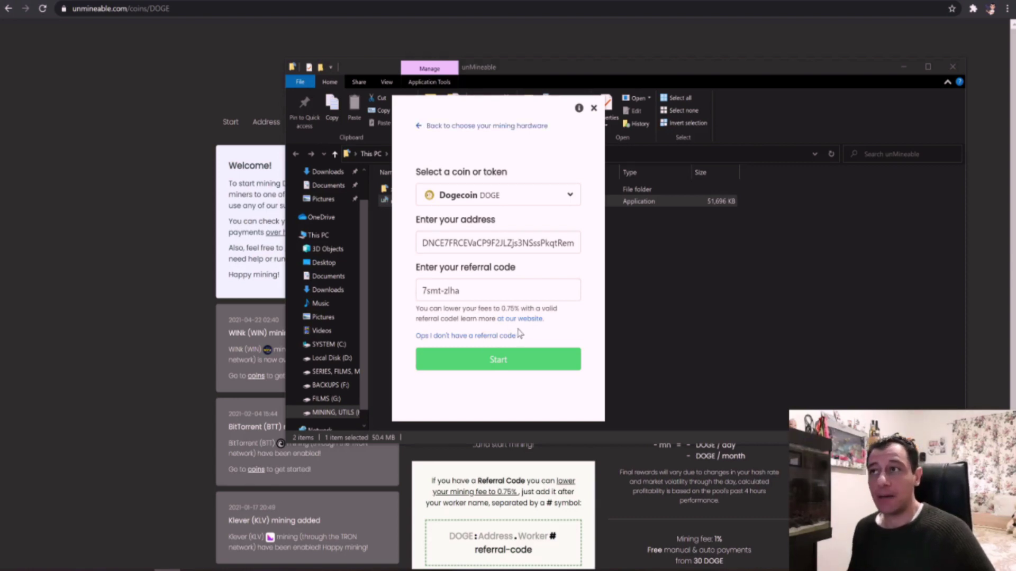
Step: Bring the DOGE pool page forward and review its 0.75% referral format DOGE:Address.Worker#referral-code
left_click(192, 299)
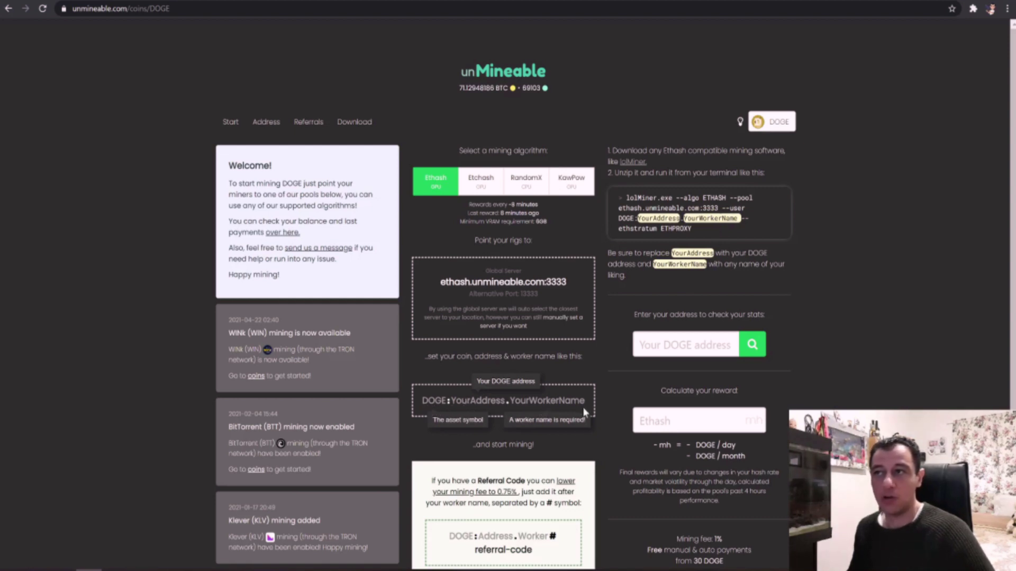
scroll(543, 412, "down", 2)
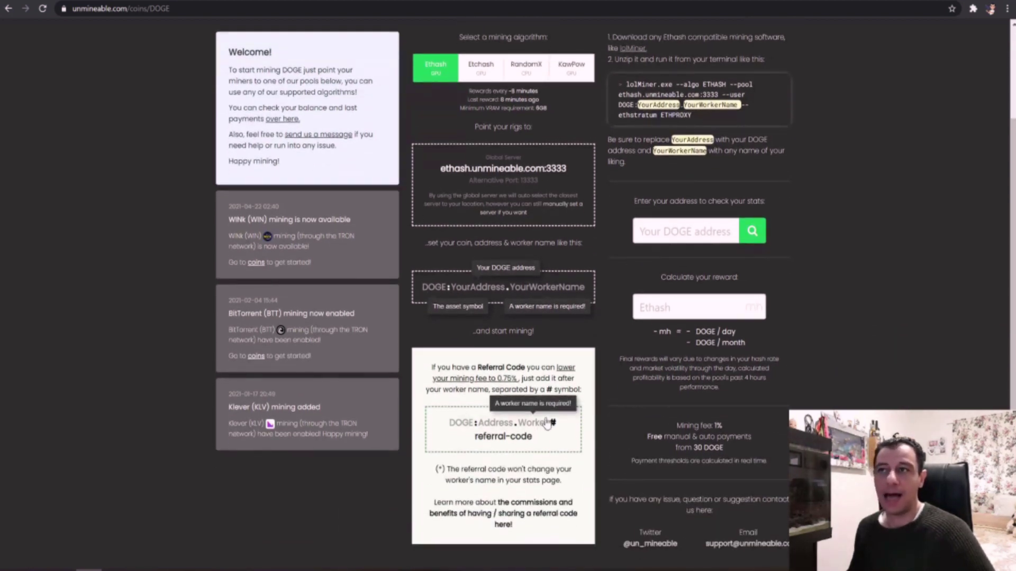
left_click(571, 311)
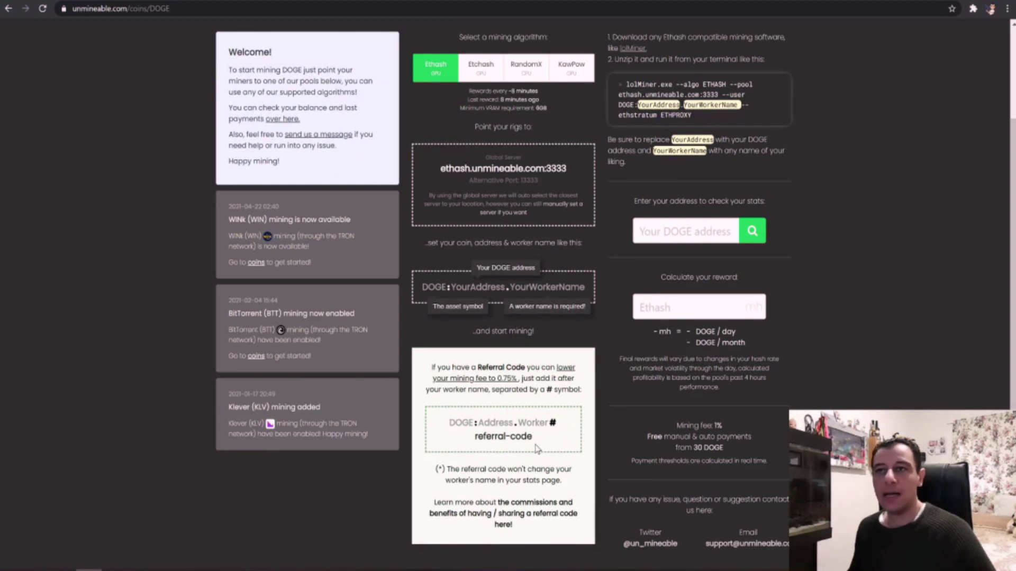
mouse_move(529, 443)
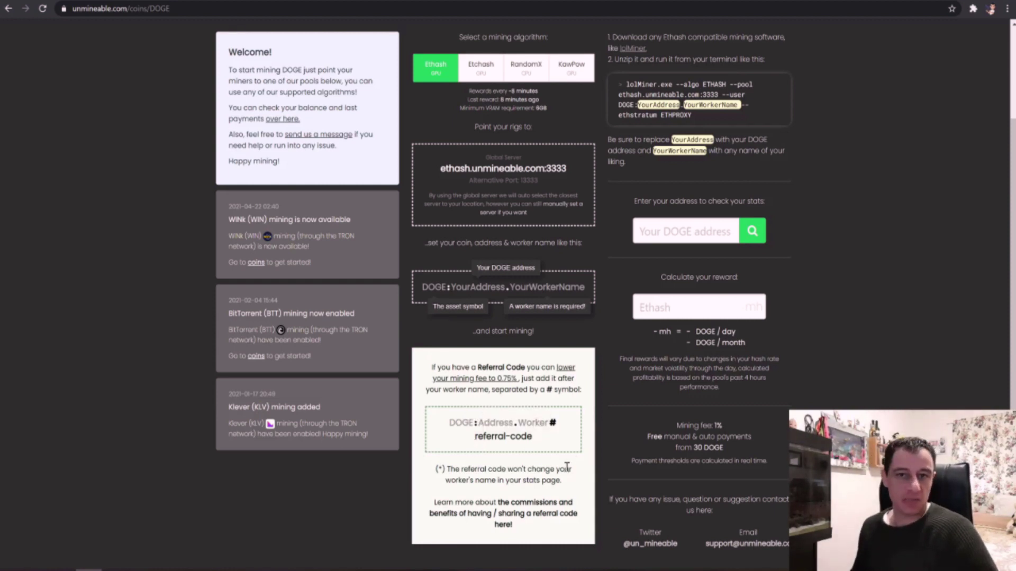
scroll(621, 439, "up", 1)
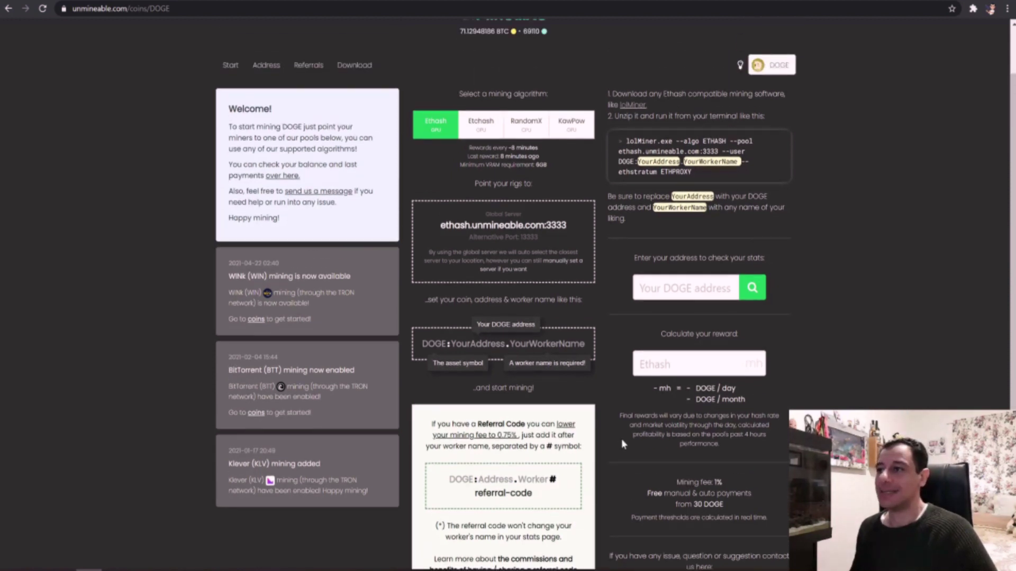
scroll(621, 437, "down", 1)
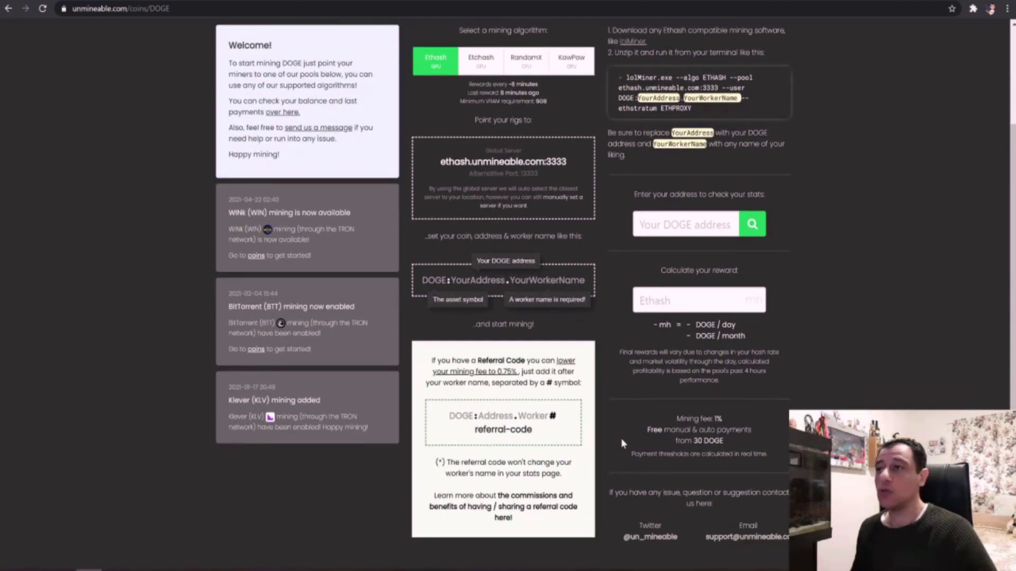
scroll(612, 439, "up", 2)
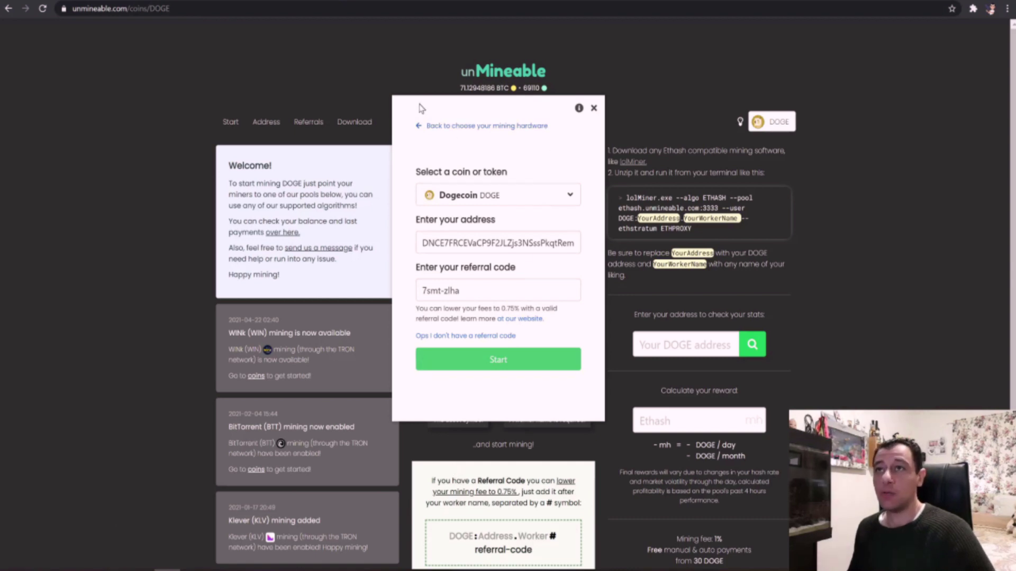
Step: Go back to the mining hardware choice and switch it to CPU
left_click(422, 126)
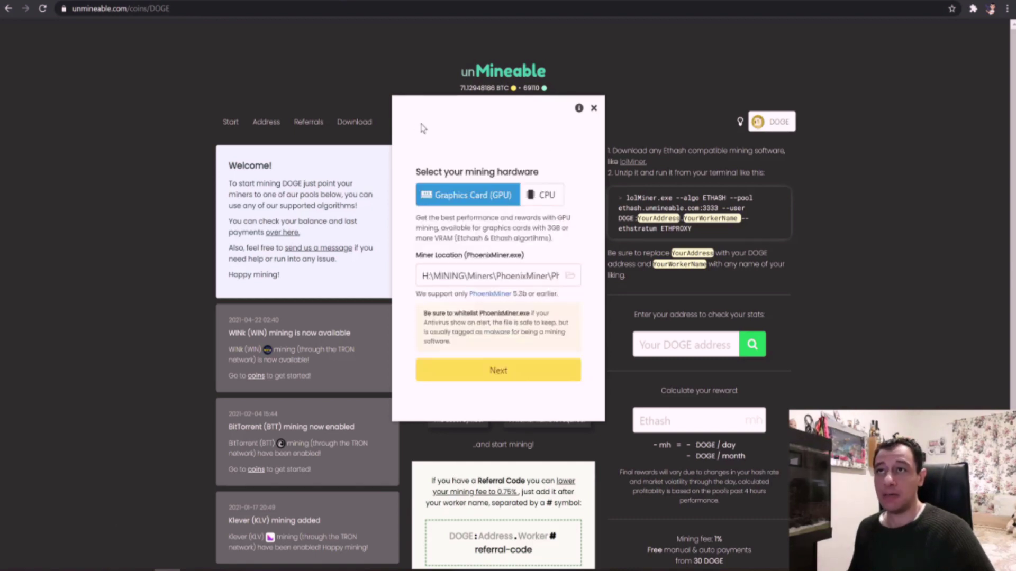
left_click(544, 196)
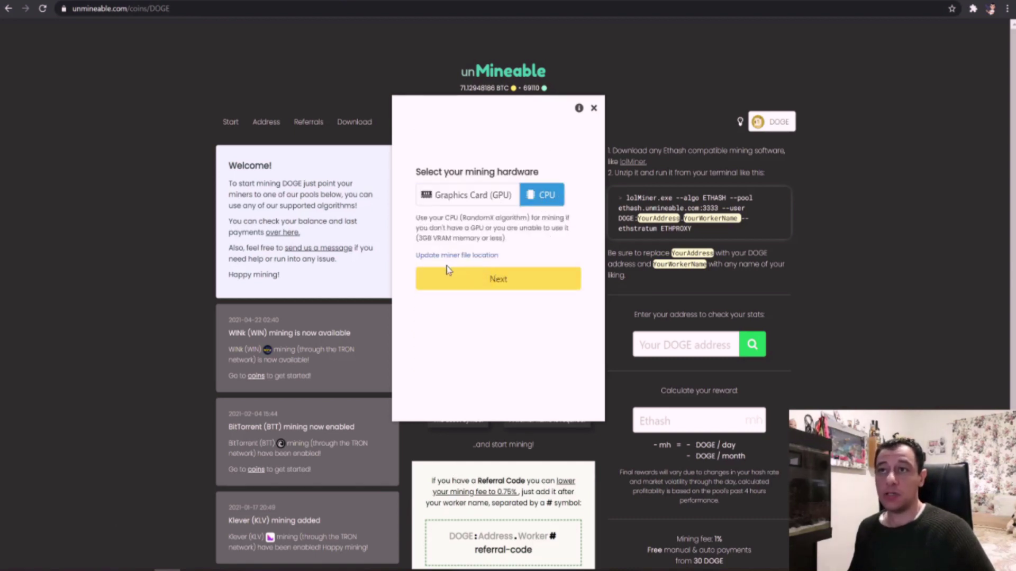
left_click(457, 256)
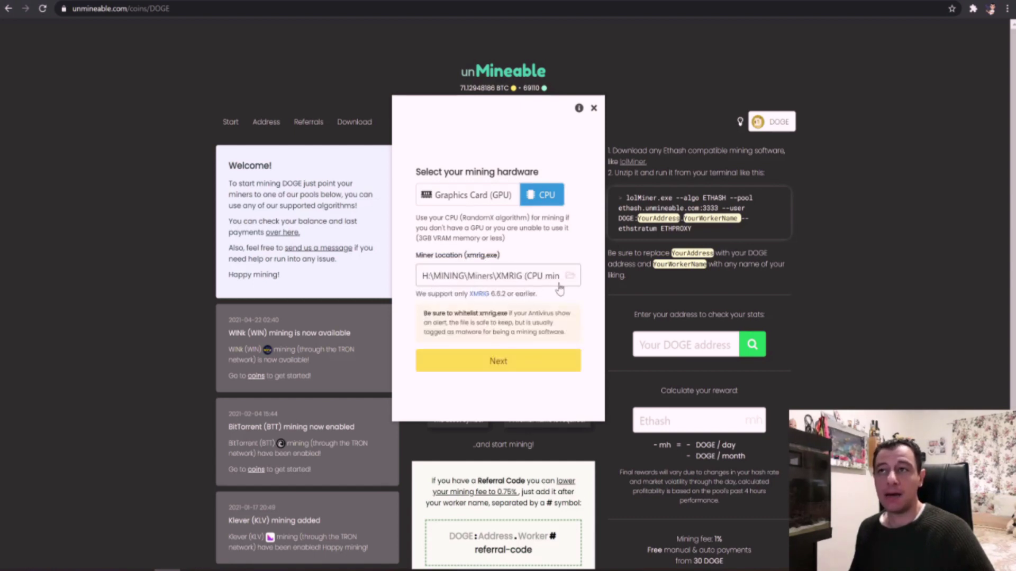
Step: Set the miner location to xmrig.exe in Miners\XMRIG (CPU miner)\xmrig-6.11.2
left_click(570, 275)
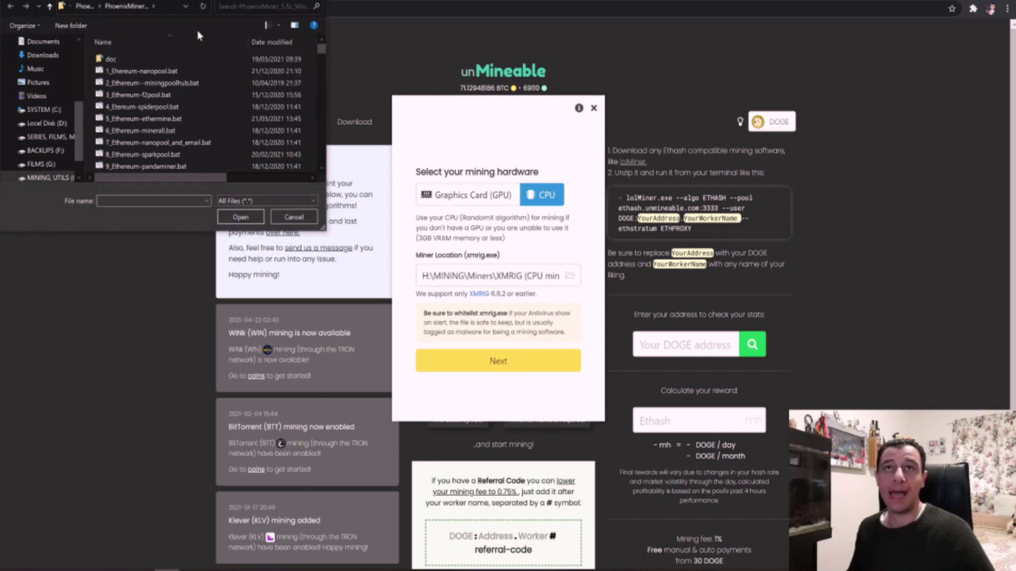
left_click(50, 7)
scroll(142, 90, "up", 1)
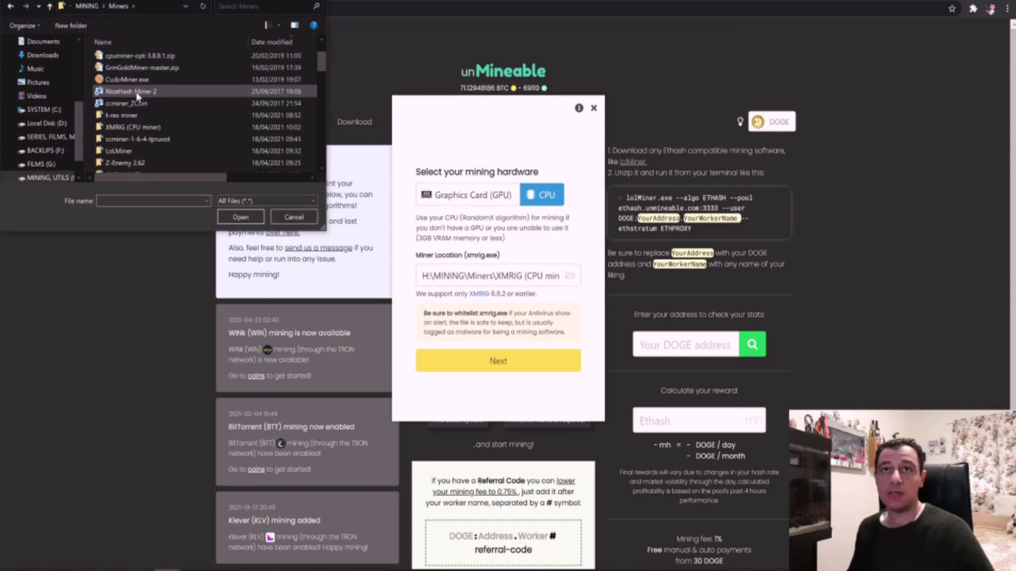
double_click(134, 128)
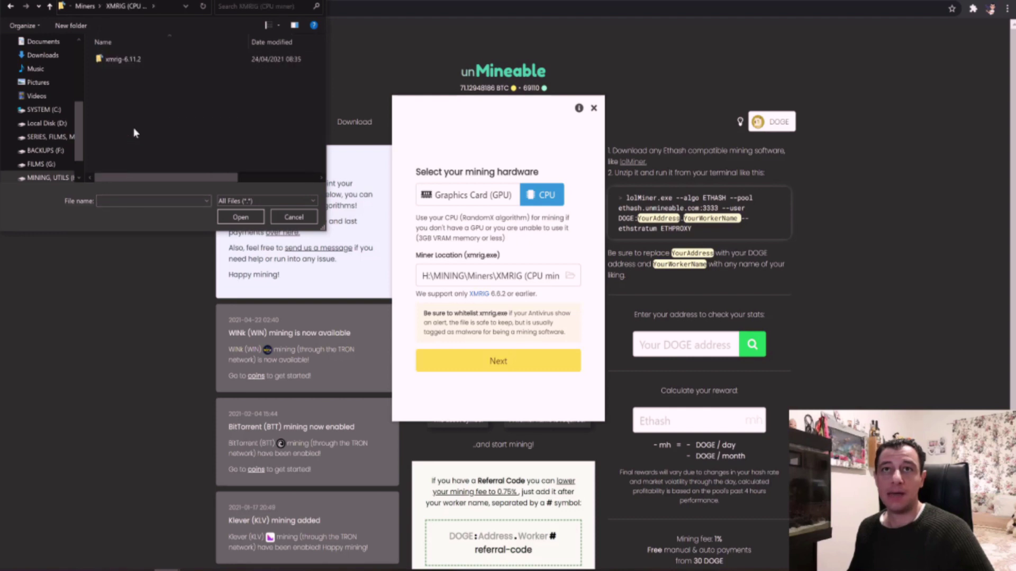
double_click(127, 59)
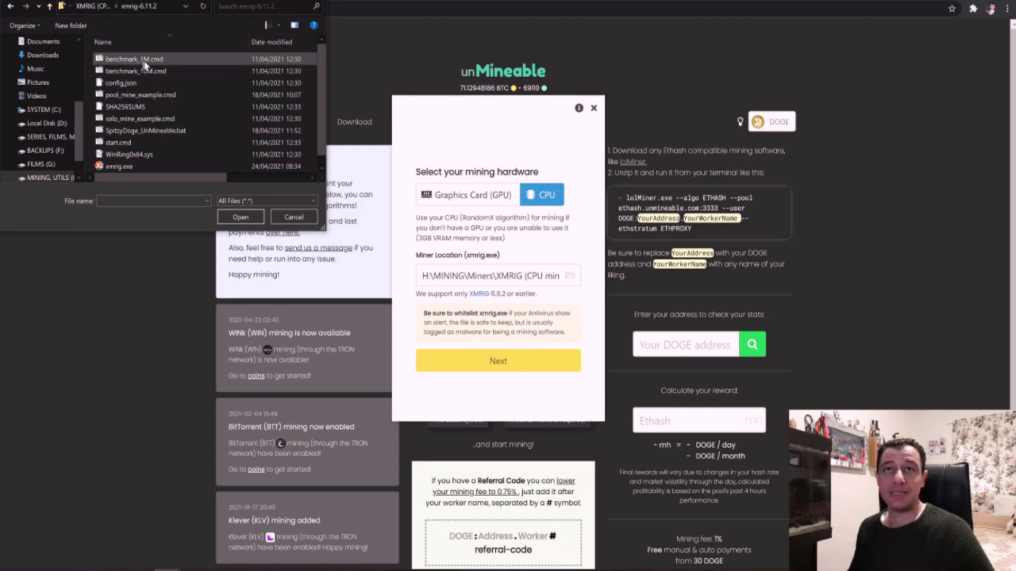
scroll(127, 159, "down", 1)
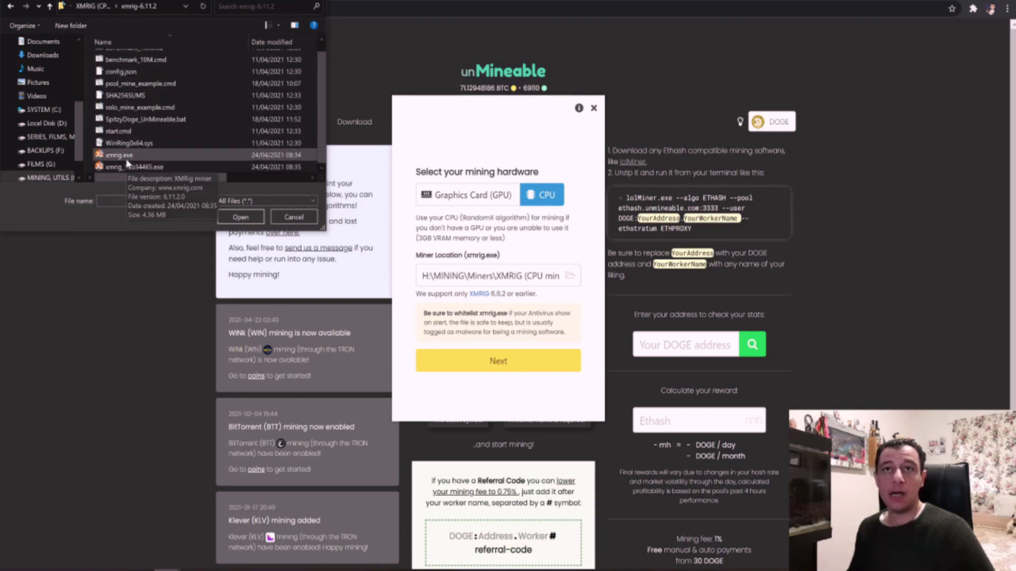
left_click(127, 166)
left_click(240, 217)
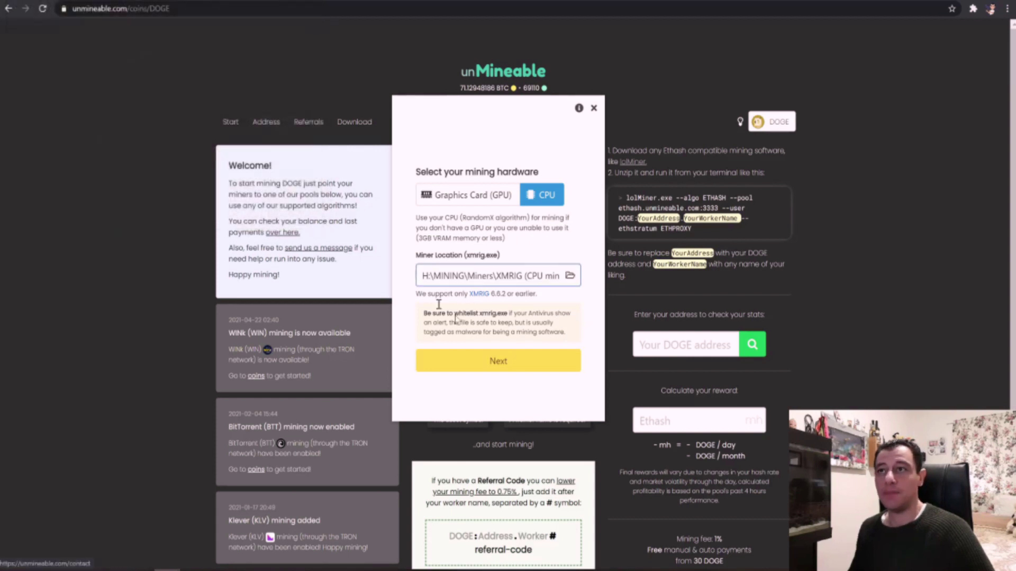
Step: Start CPU mining of DOGE and move the miner window to the screen's left edge
left_click(526, 362)
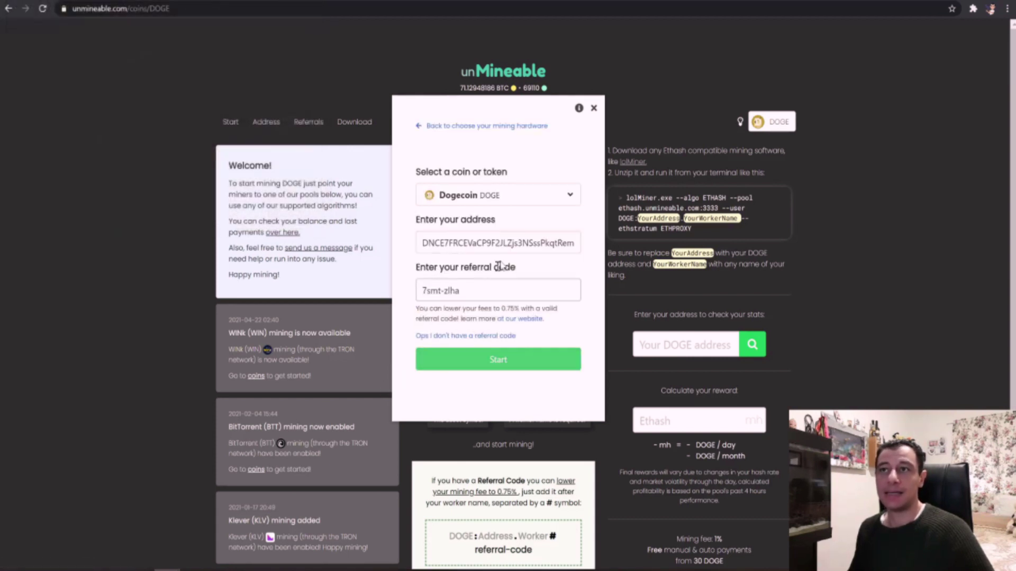
left_click(512, 369)
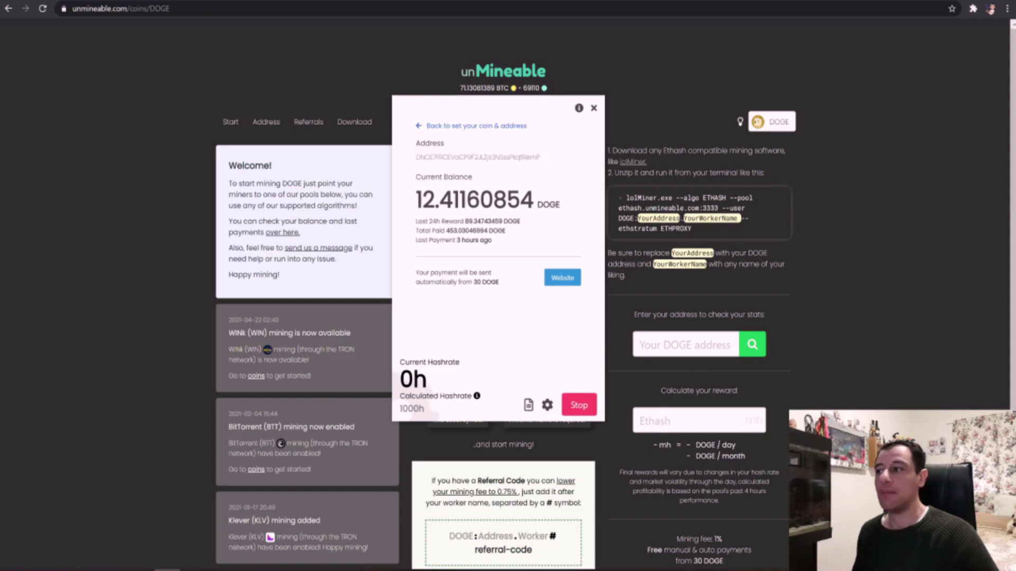
left_click_drag(500, 107, 169, 87)
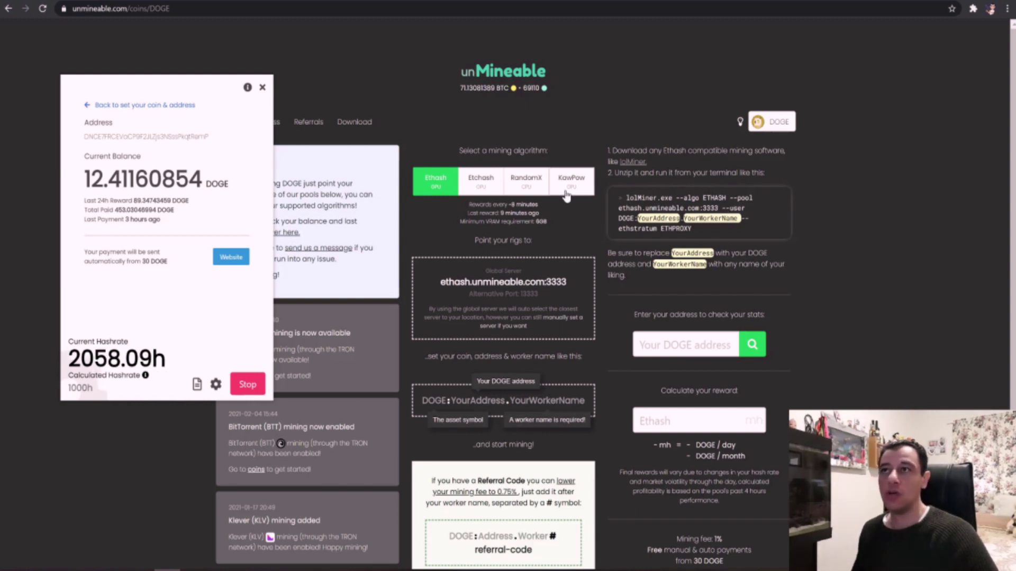
Step: Show the RandomX instructions for DOGE on the website and select the xmrig command line
left_click(526, 189)
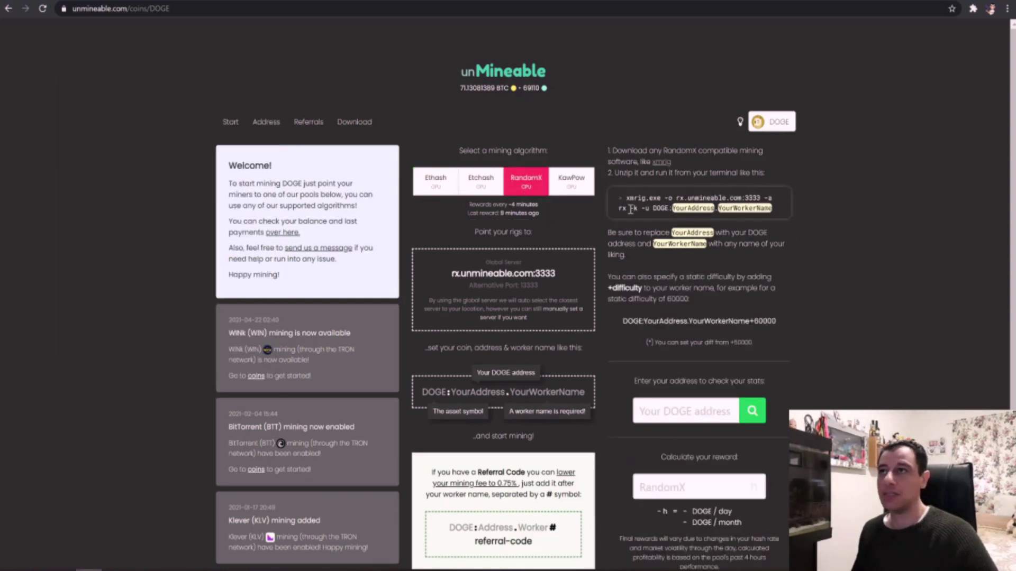
left_click_drag(626, 200, 779, 202)
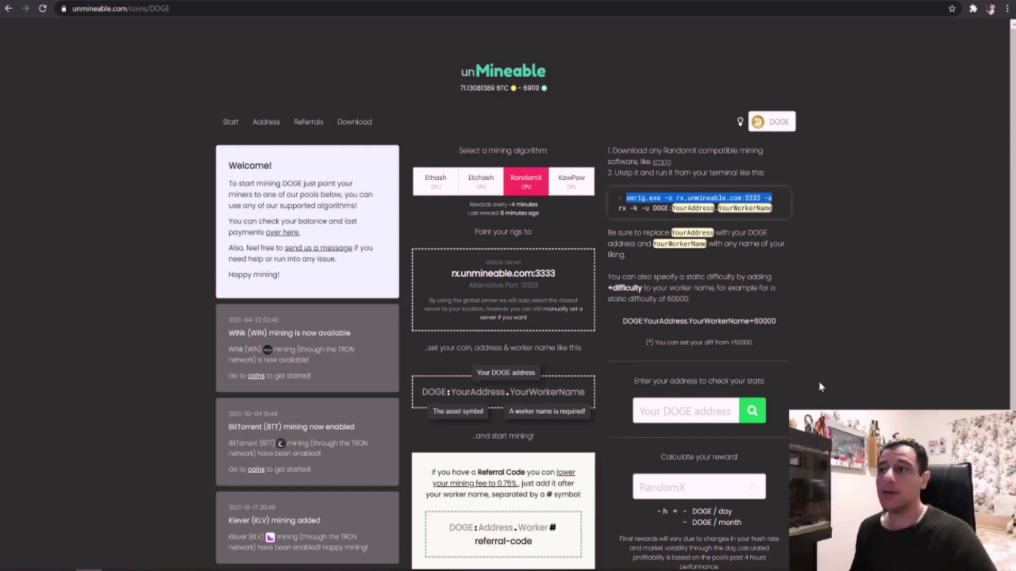
scroll(818, 382, "down", 3)
scroll(802, 381, "up", 1)
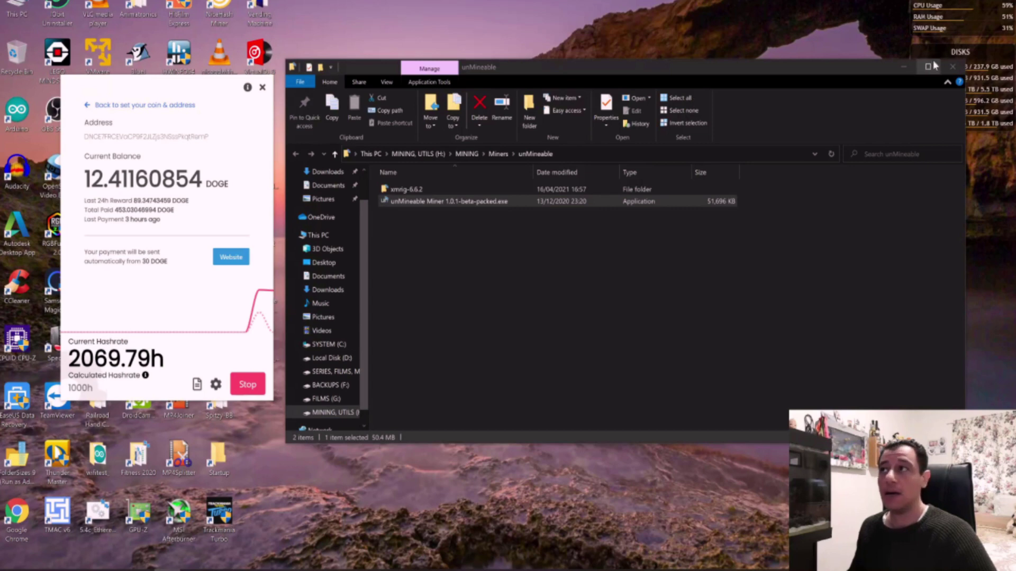
Step: Hide File Explorer, center the miner, and place Task Manager beside it
left_click(904, 67)
left_click_drag(204, 87, 455, 106)
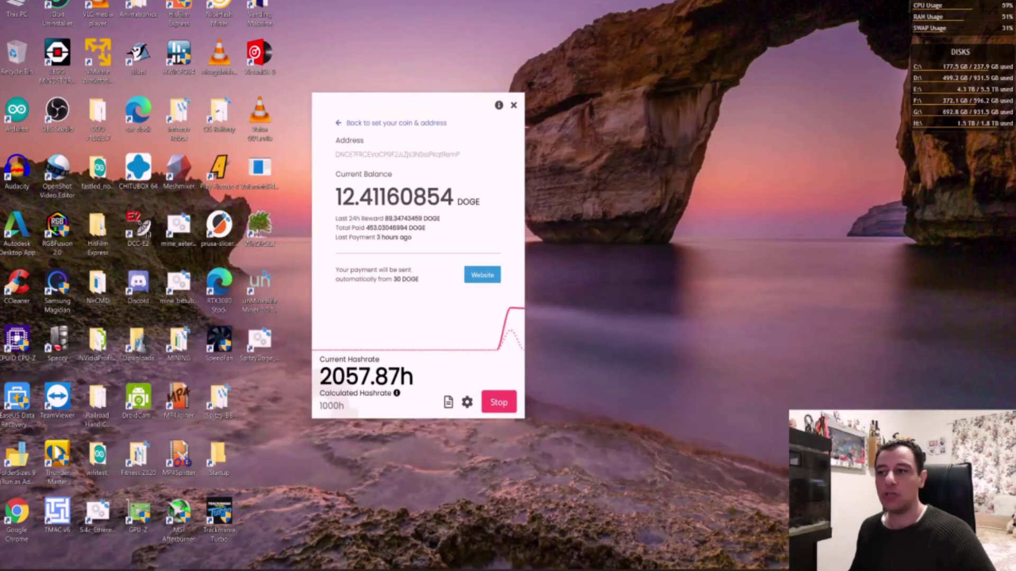
right_click(584, 570)
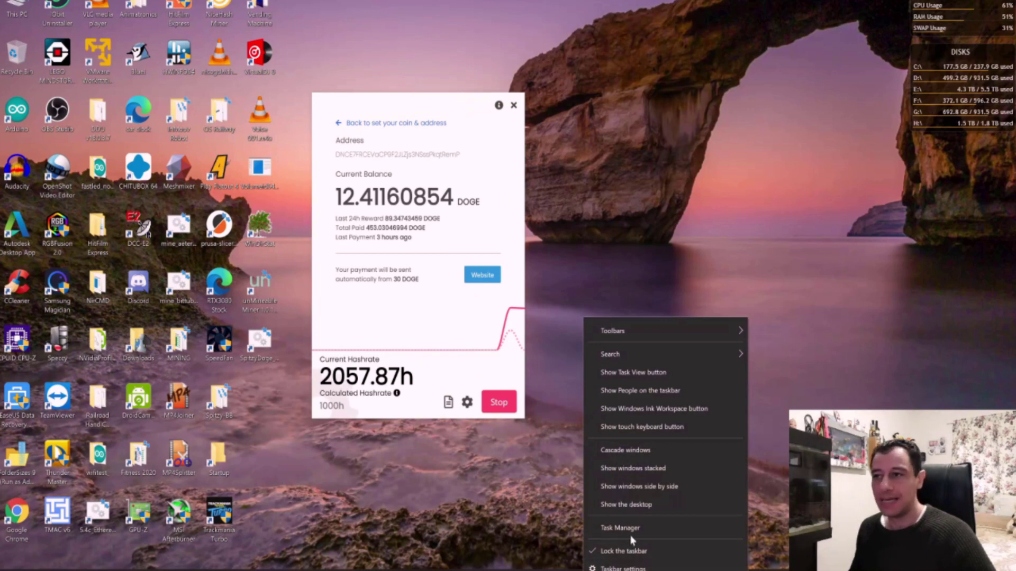
left_click(609, 527)
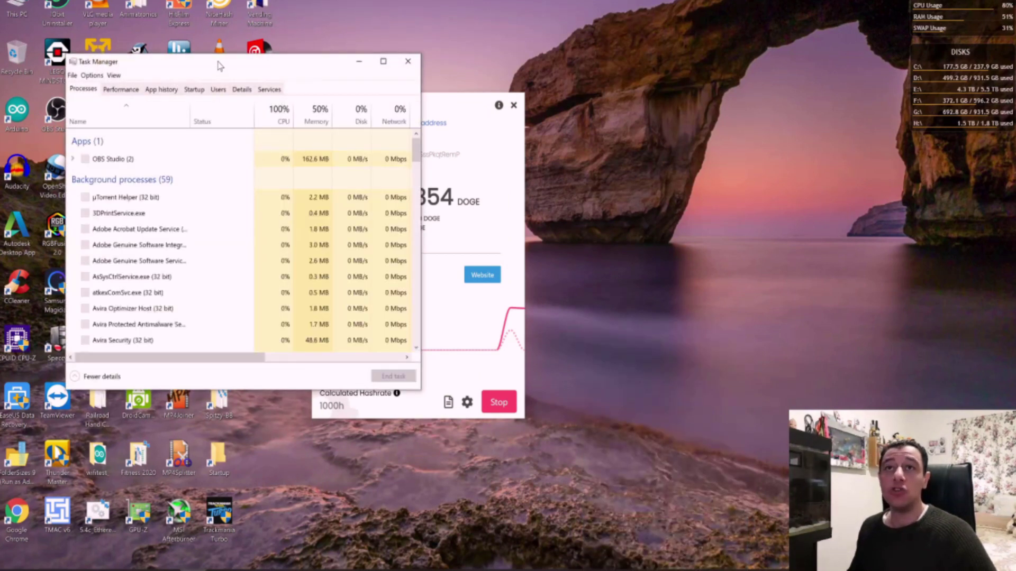
left_click_drag(220, 61, 385, 117)
left_click_drag(684, 134, 659, 129)
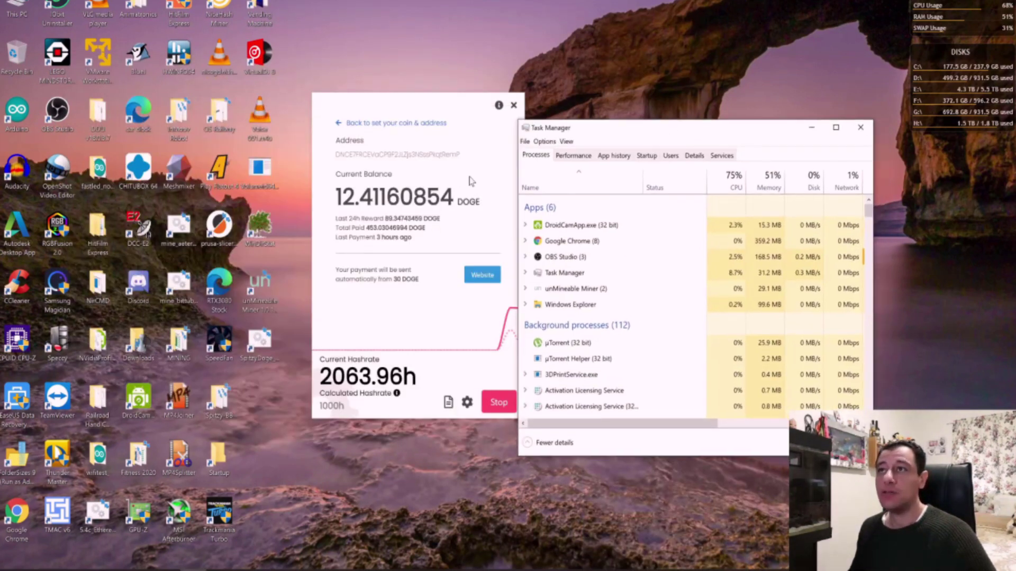
Step: Show the live CPU graph at about 71% utilization and reposition the miner window
left_click(573, 156)
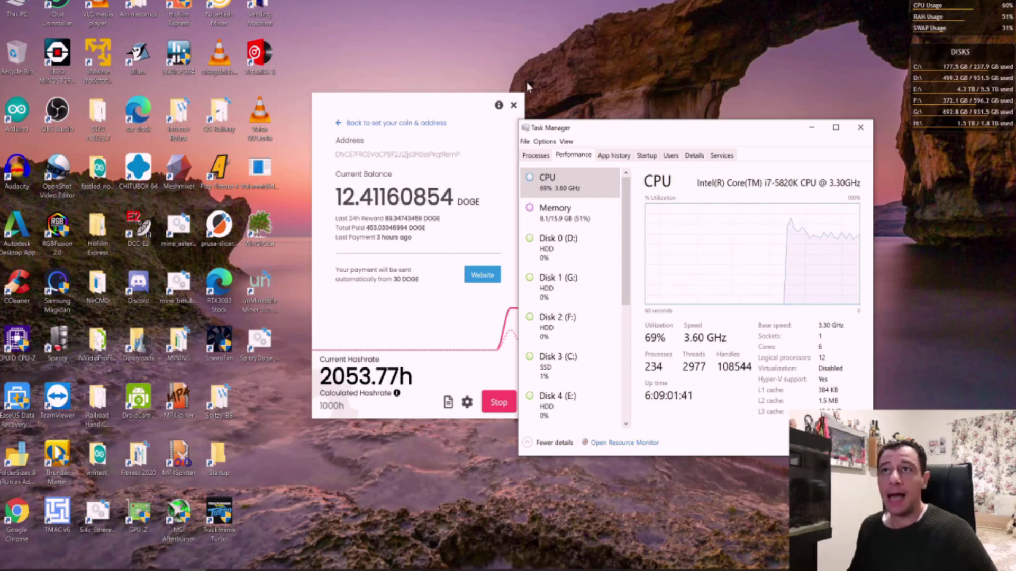
left_click_drag(463, 110, 414, 92)
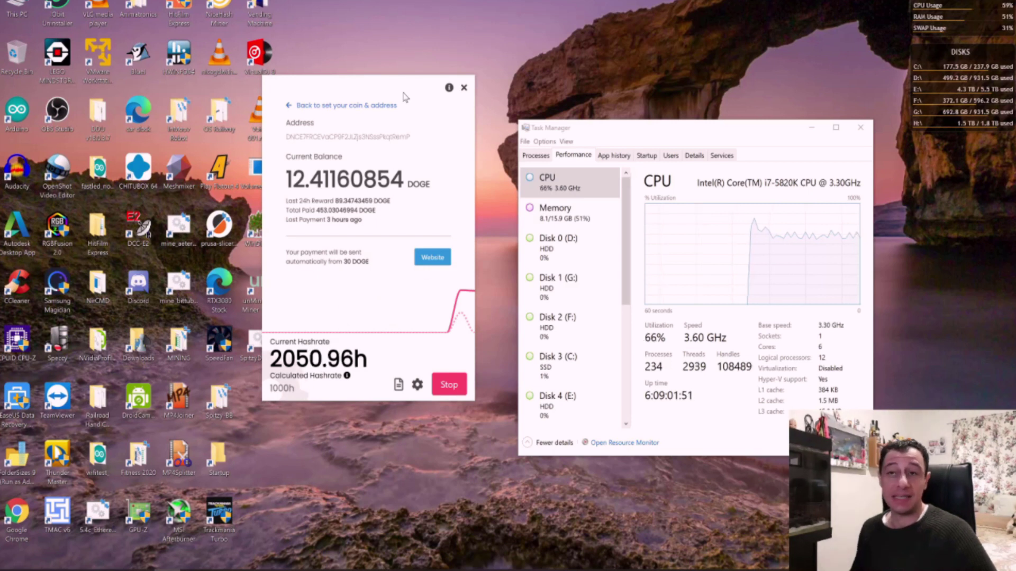
left_click_drag(403, 97, 402, 100)
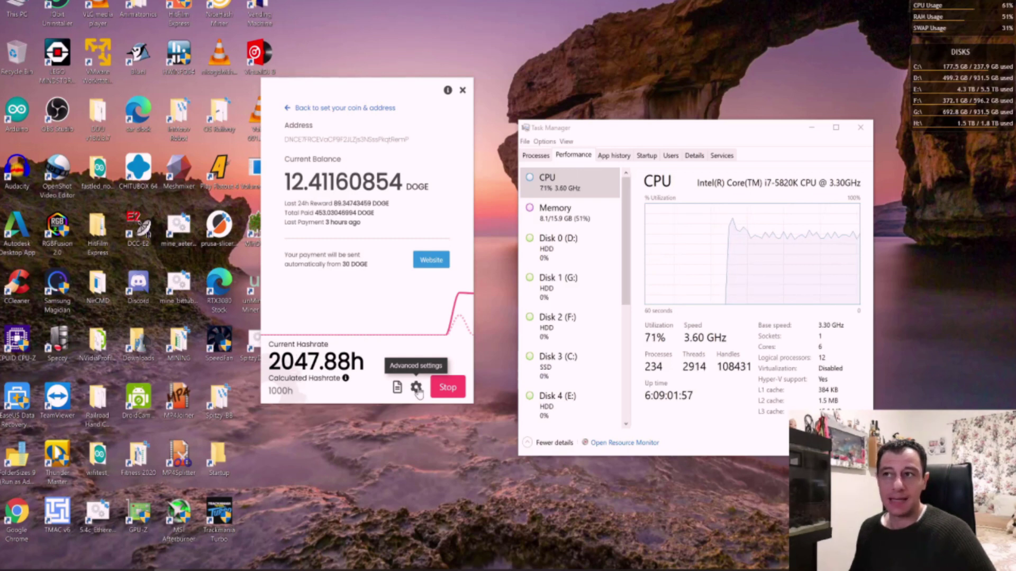
left_click(417, 388)
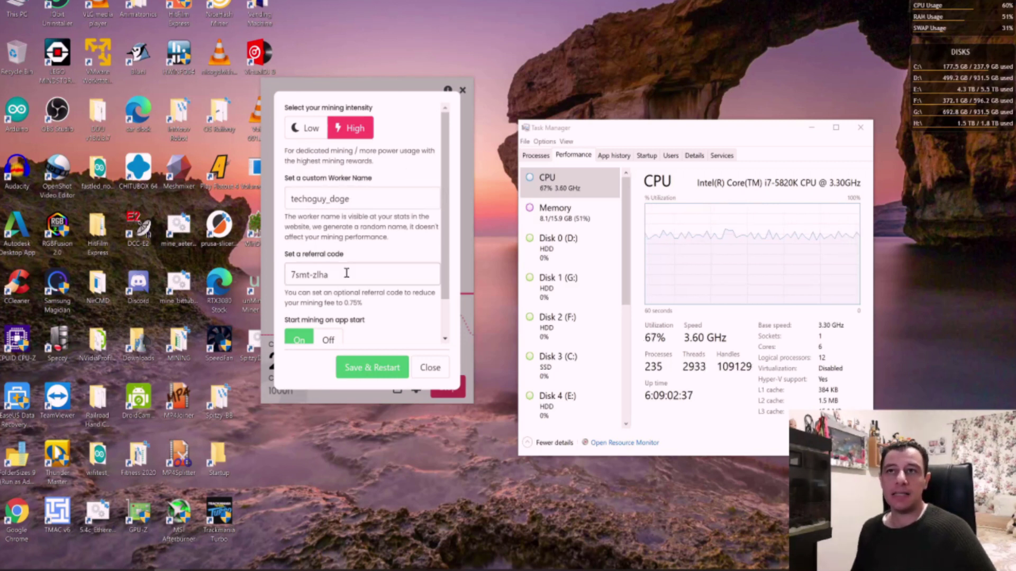
scroll(443, 244, "down", 2)
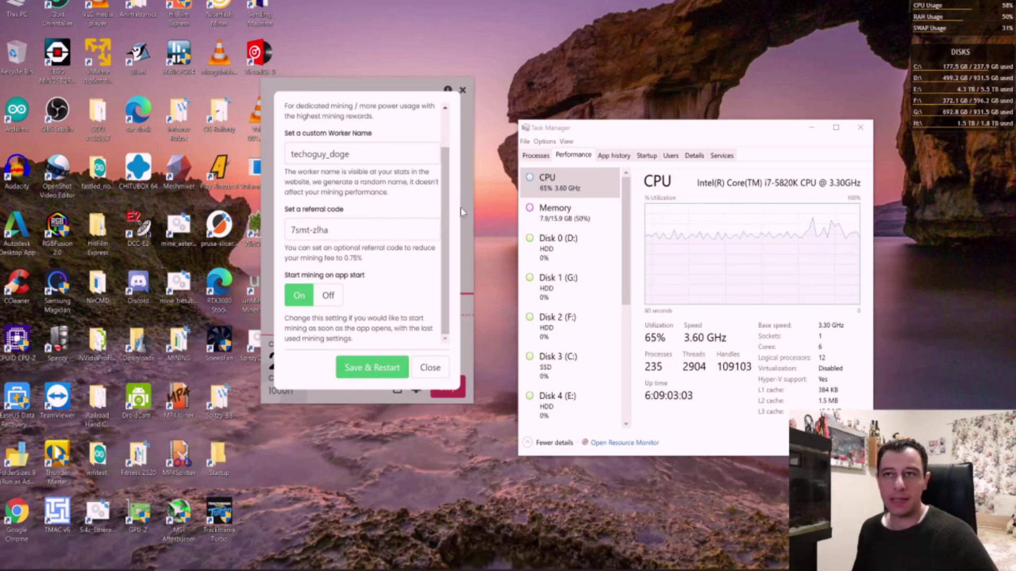
left_click(430, 367)
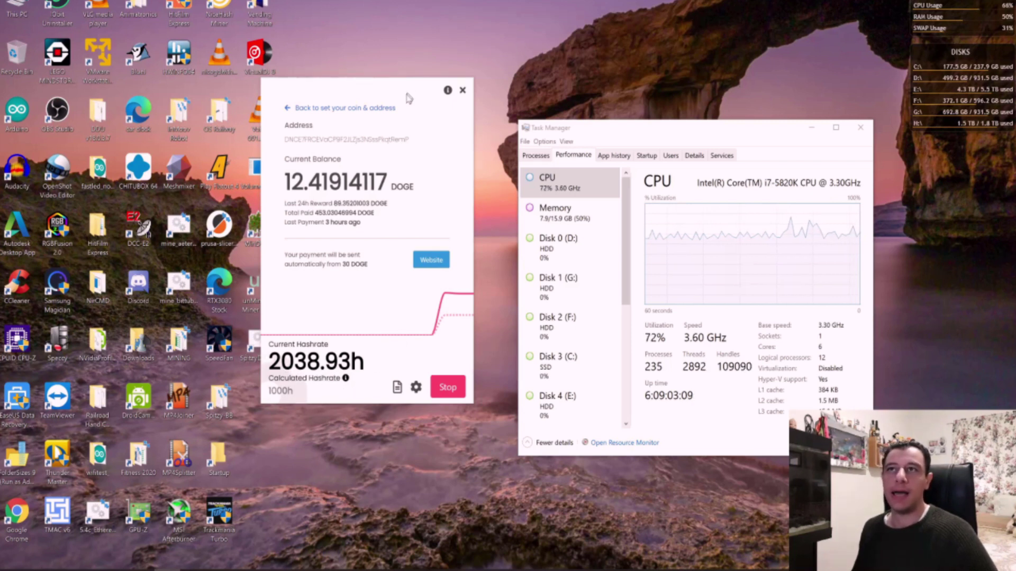
Step: Open SpitzyDoge_UnMineable.bat from the desktop for editing in Notepad
left_click_drag(404, 97, 439, 77)
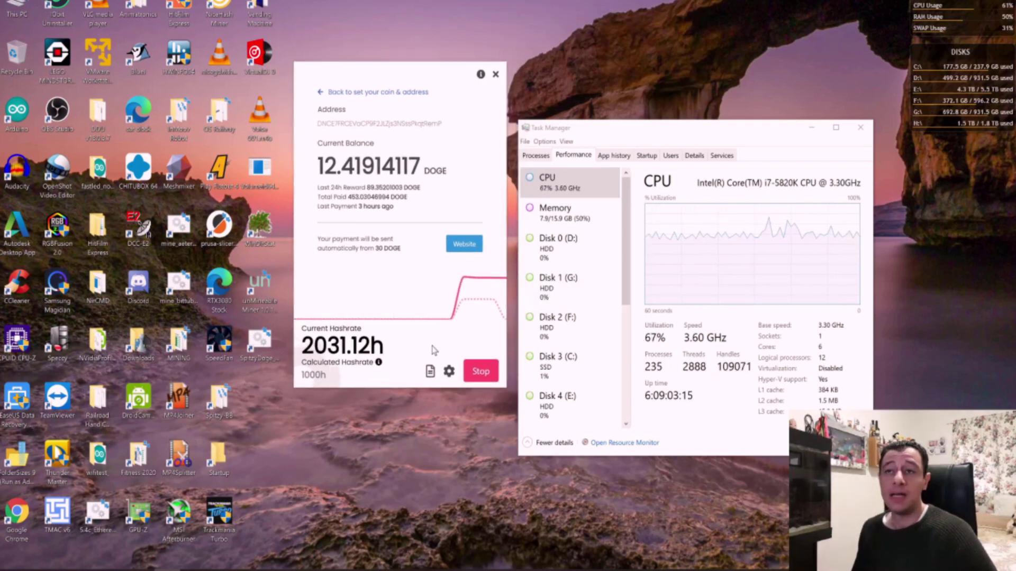
left_click(254, 363)
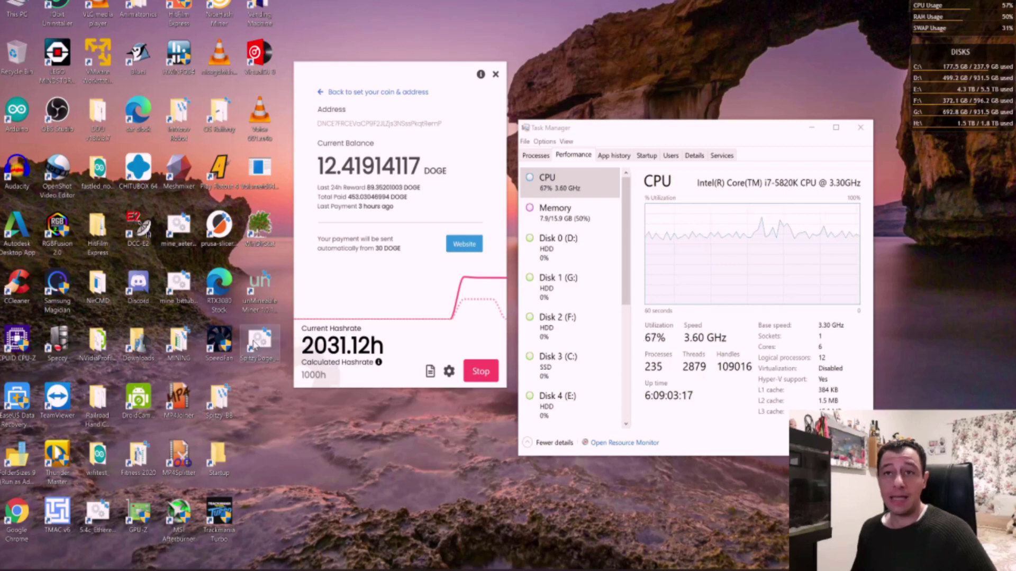
right_click(254, 363)
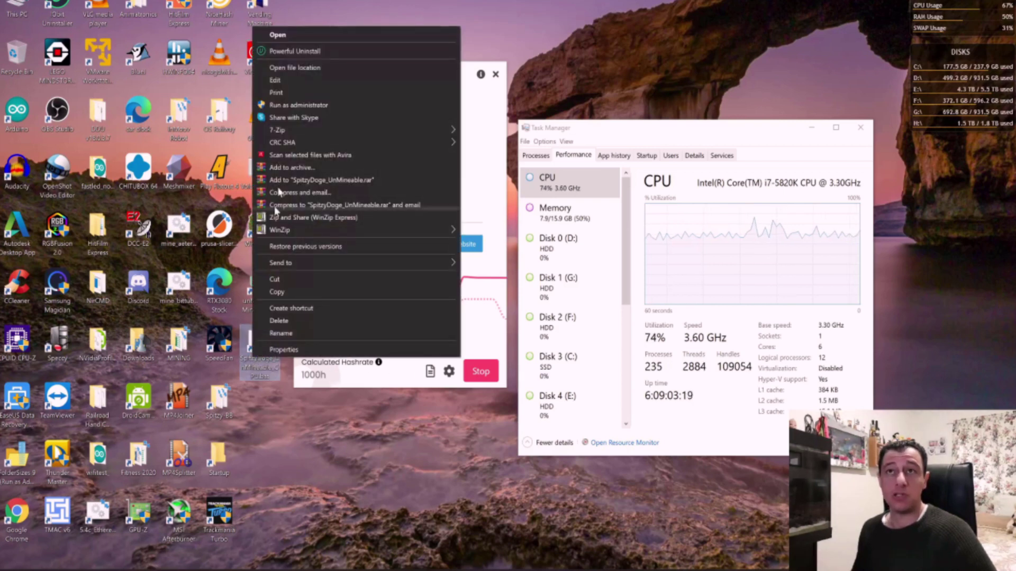
left_click(275, 80)
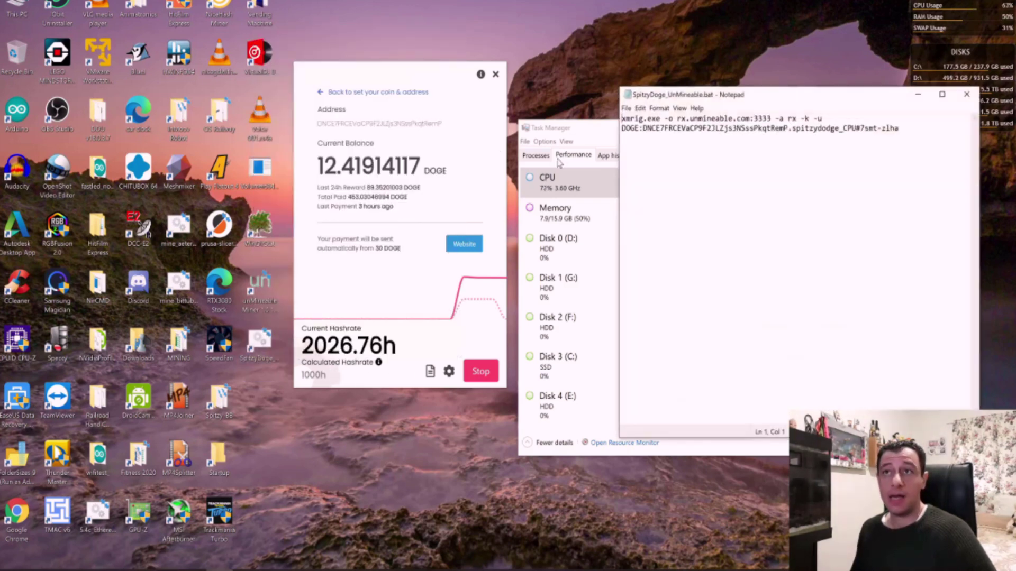
Step: Arrange Notepad's xmrig command line alongside the miner, CPU graph and Task Manager
left_click_drag(746, 95, 429, 97)
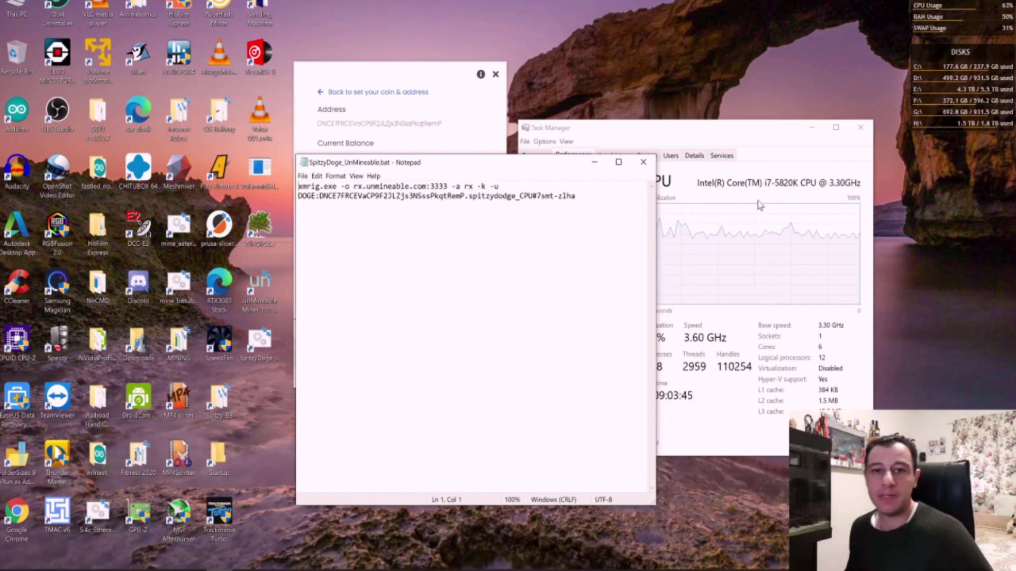
left_click_drag(485, 164, 704, 155)
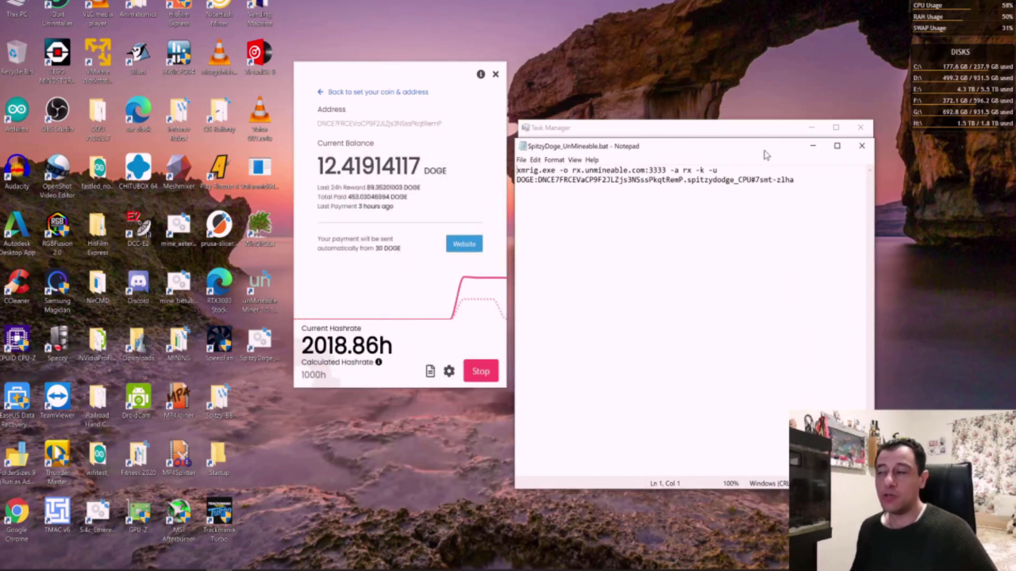
left_click_drag(764, 154, 566, 187)
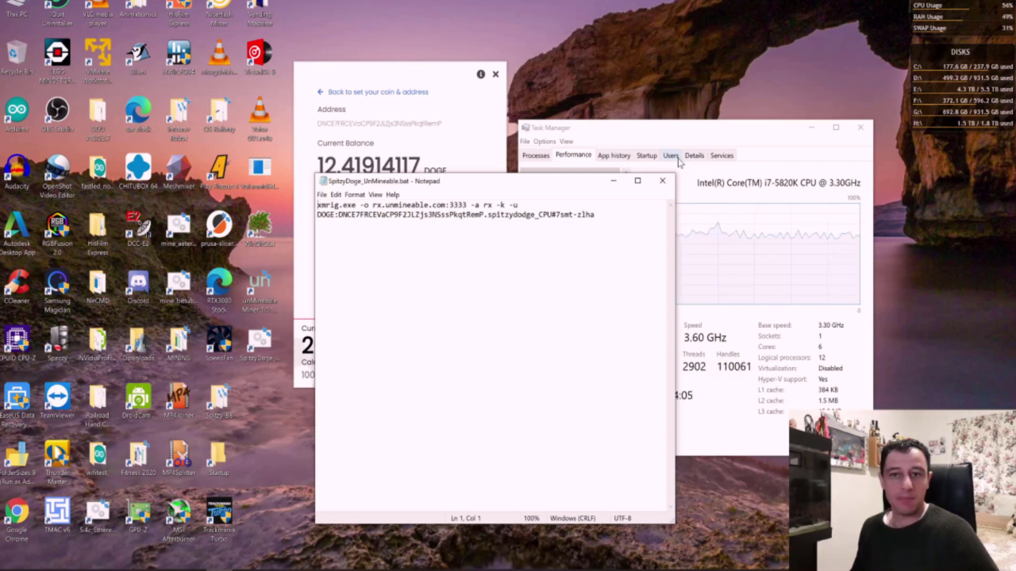
left_click_drag(520, 187, 602, 98)
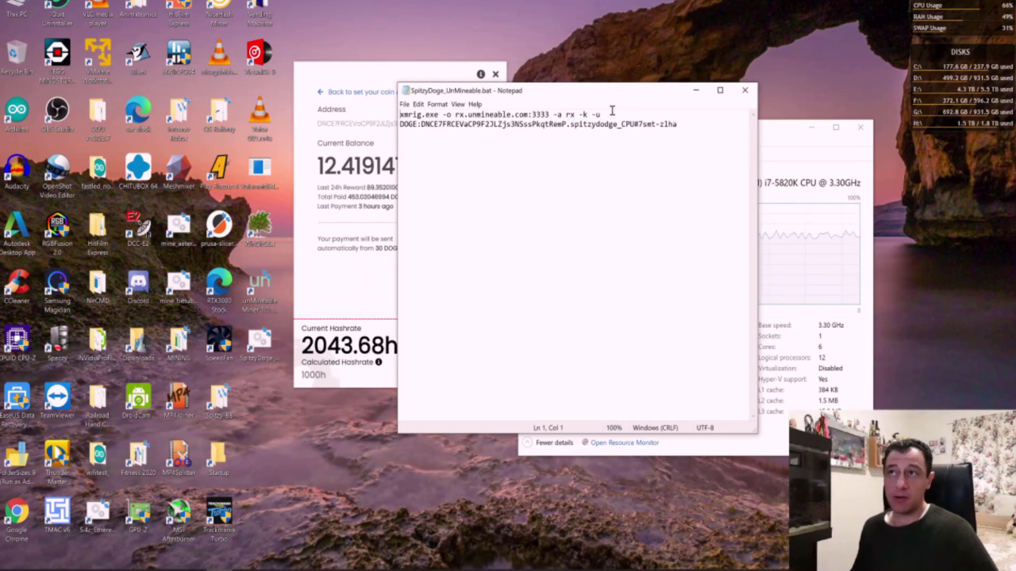
left_click_drag(629, 98, 622, 152)
left_click_drag(536, 147, 590, 135)
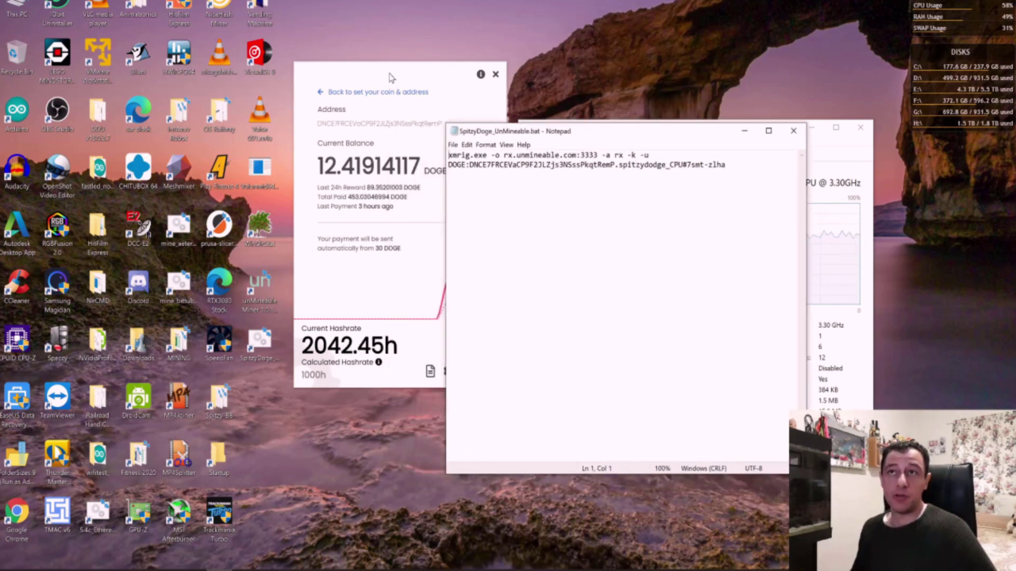
left_click_drag(390, 75, 307, 68)
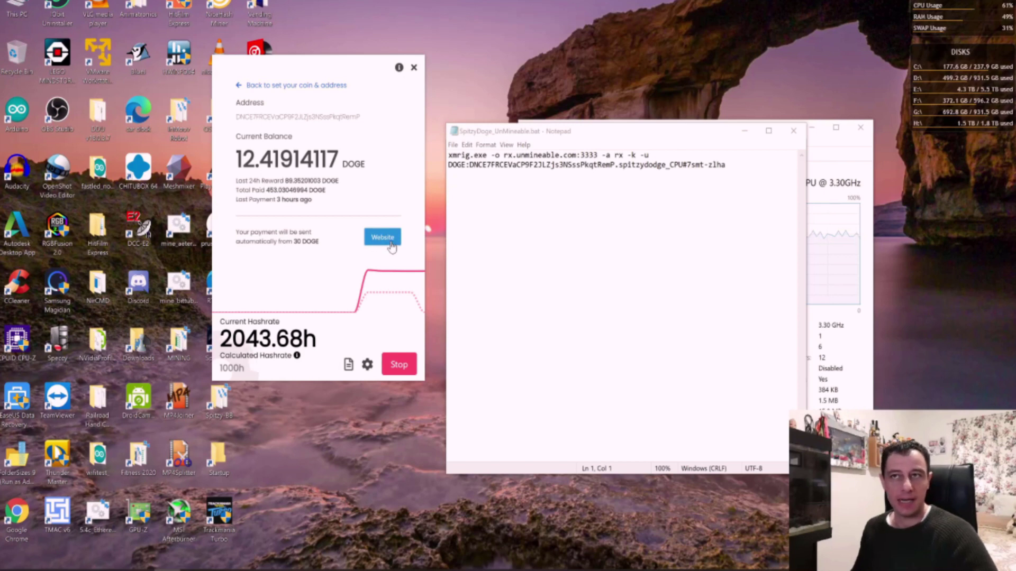
Step: Open the DOGE stats page showing 12.41917916 balance and 453 paid, and browse its Ethash and Randomx charts
left_click(390, 245)
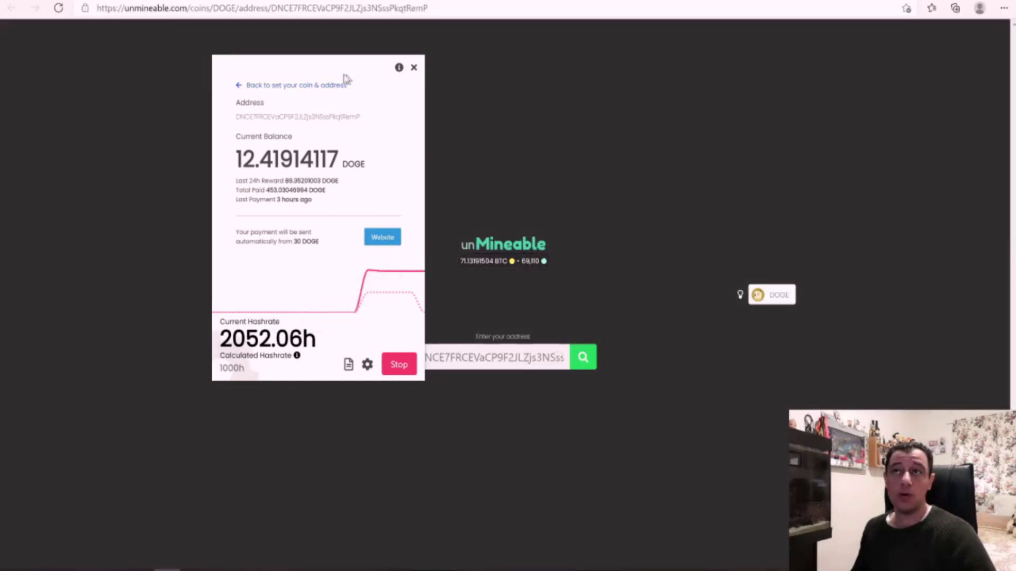
left_click_drag(342, 75, 175, 143)
scroll(498, 271, "down", 2)
scroll(498, 271, "down", 3)
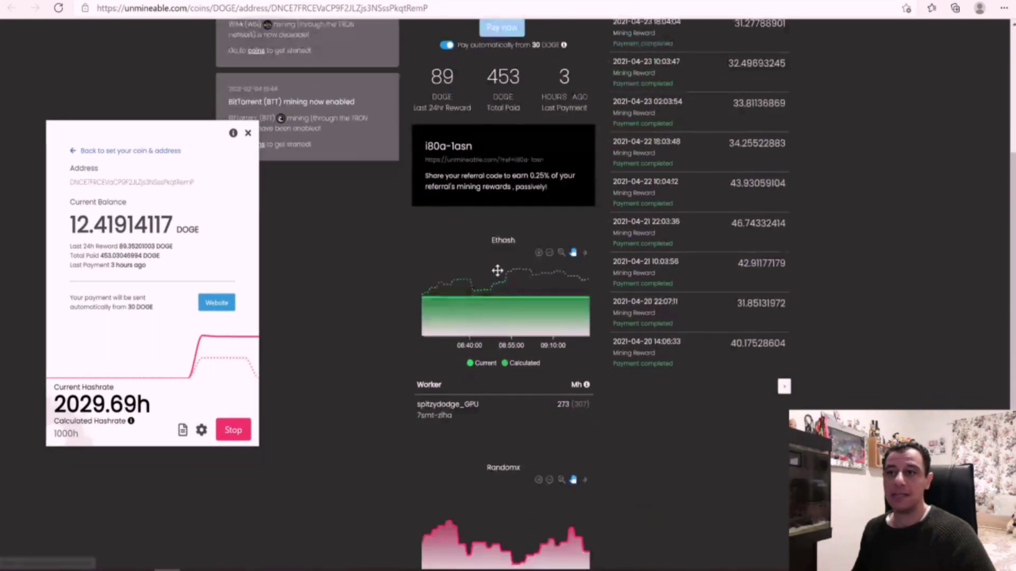
scroll(537, 390, "down", 3)
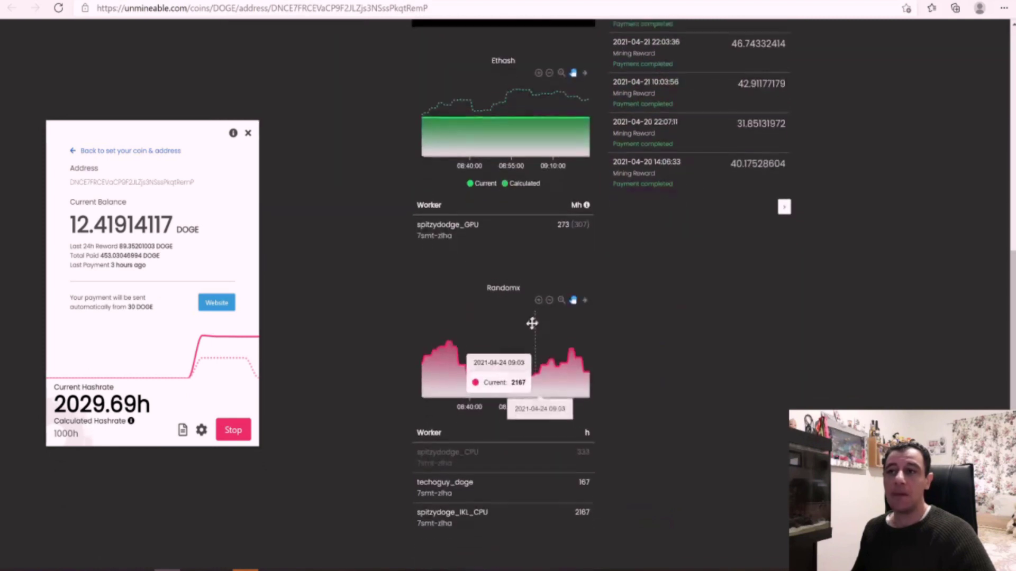
scroll(494, 390, "up", 2)
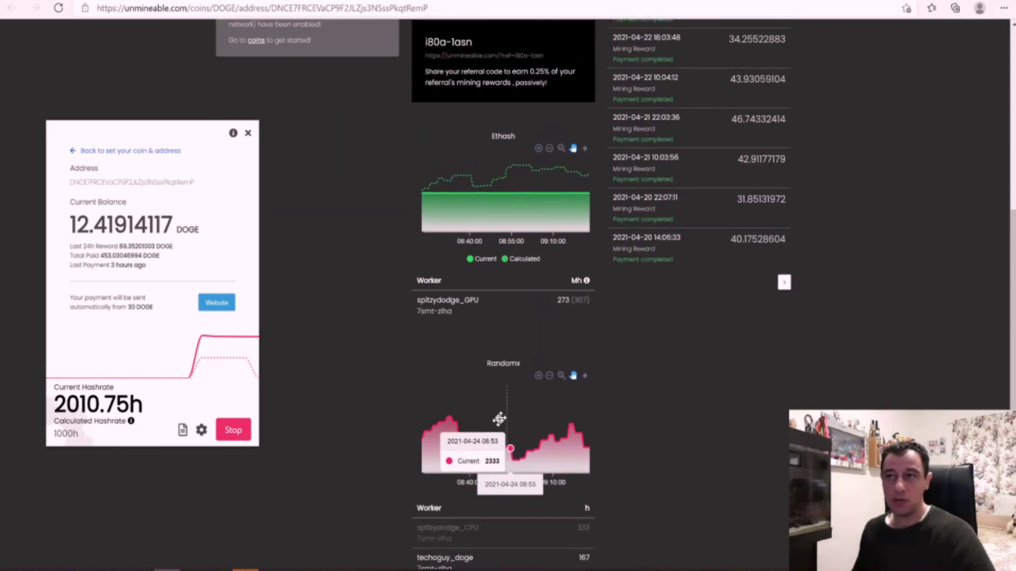
scroll(522, 324, "up", 5)
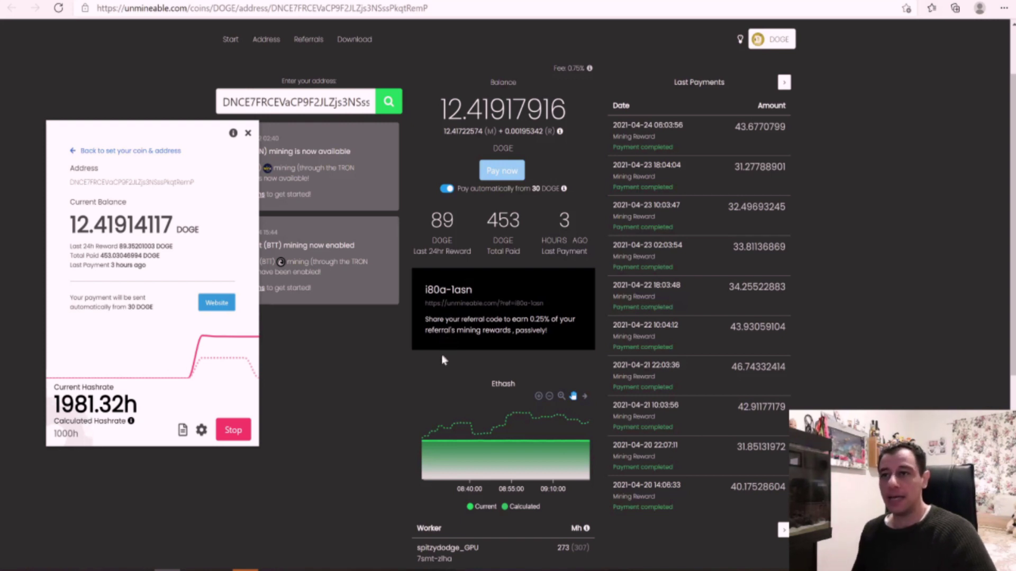
scroll(456, 312, "up", 2)
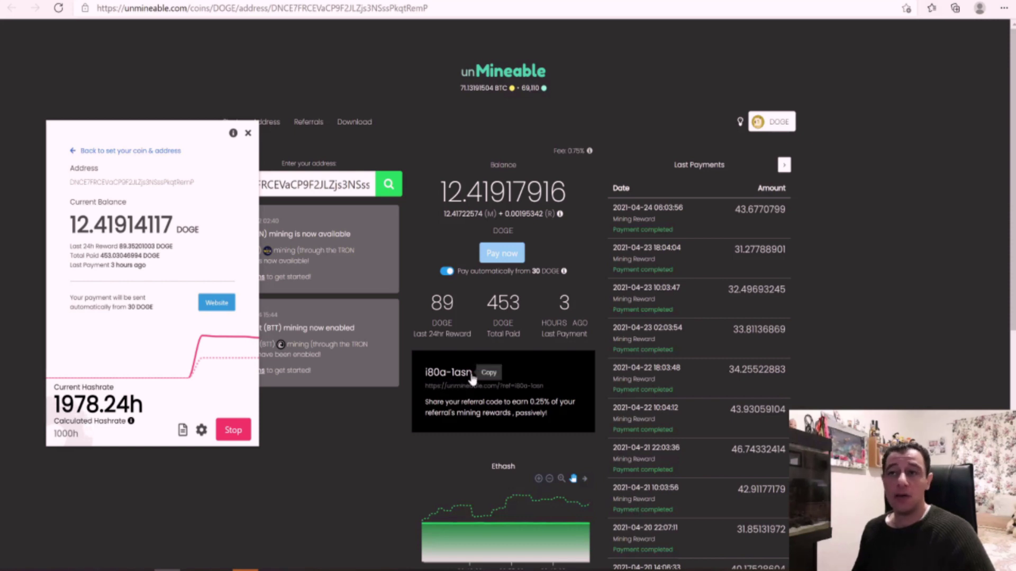
mouse_move(577, 154)
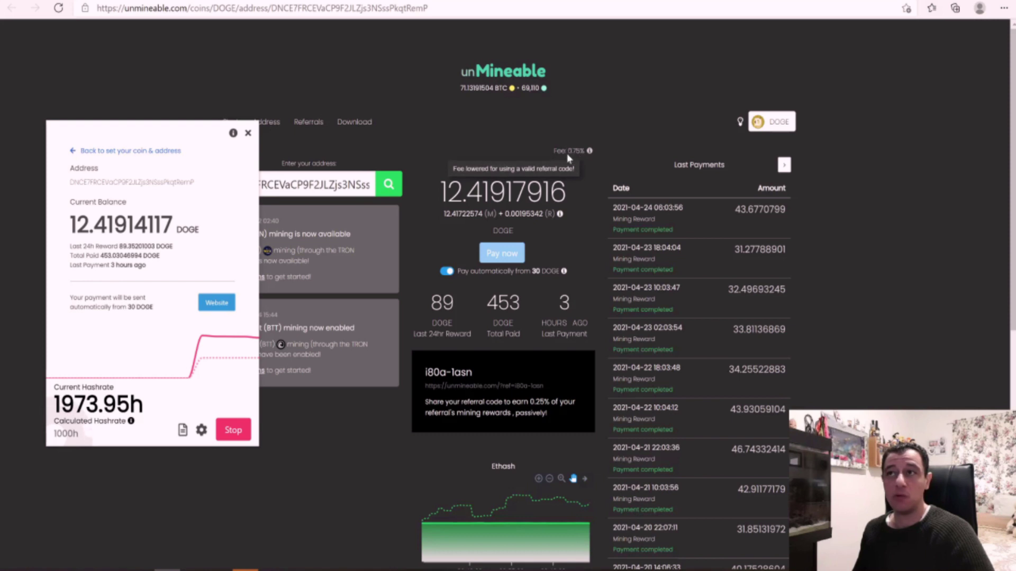